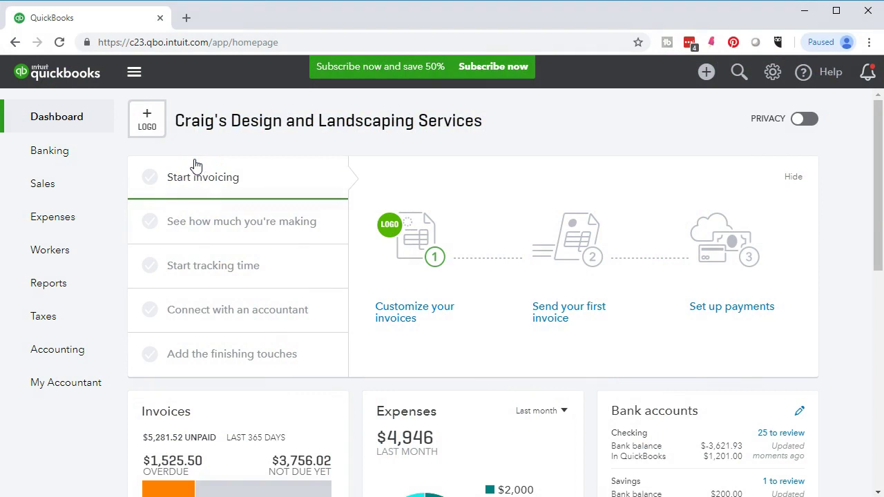
# - Open the list of standard reports
pyautogui.click(80, 295)
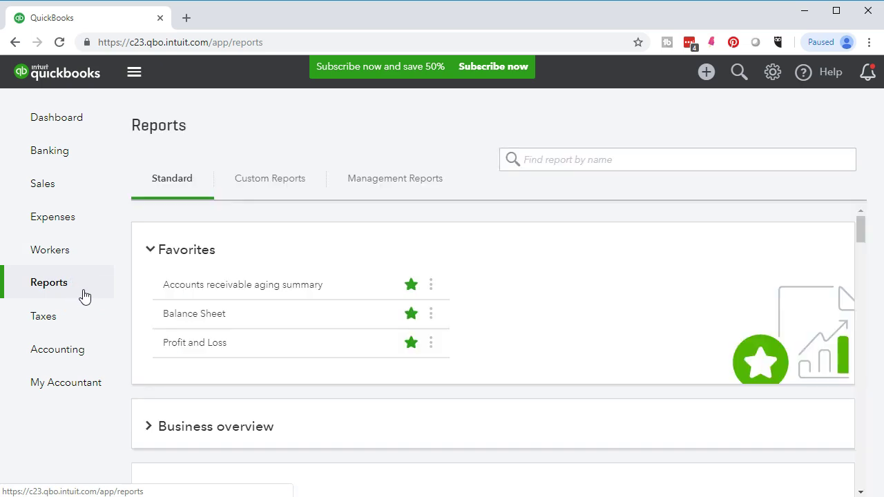
pyautogui.click(114, 302)
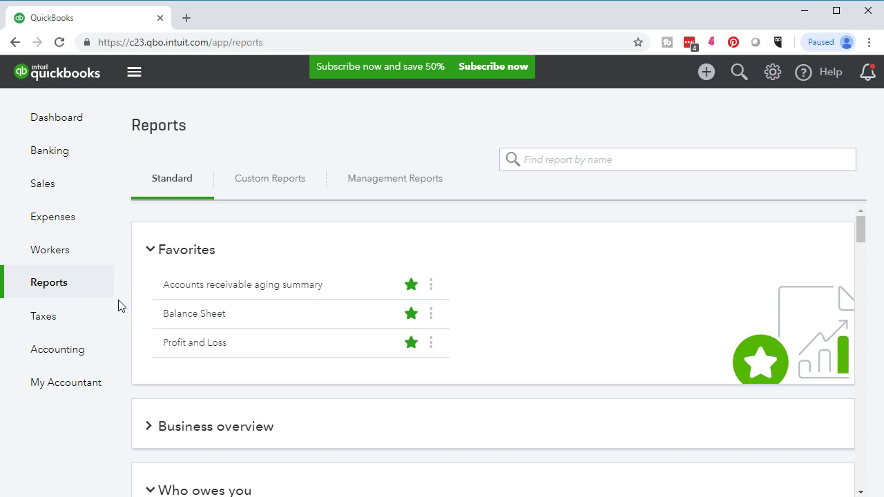
pyautogui.click(141, 346)
# - Examine the Business overview and Who owes you groups in the standard reports list
pyautogui.scroll(-1, 142, 346)
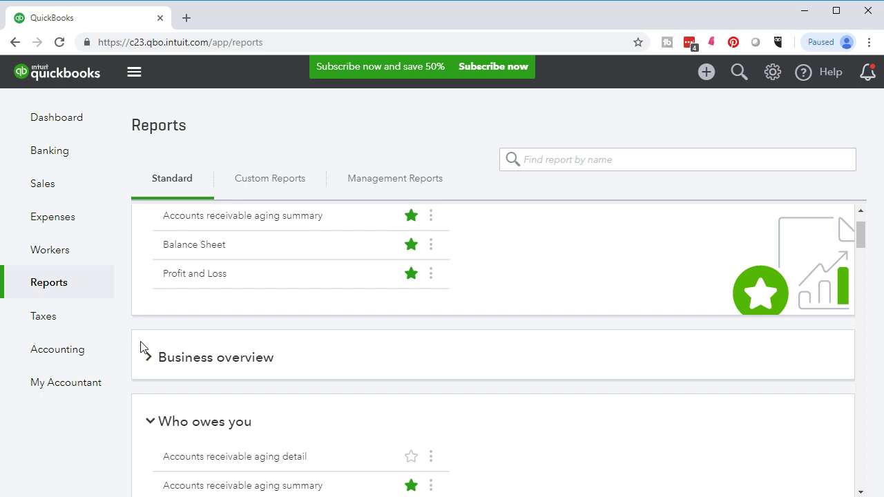
pyautogui.scroll(-1, 139, 340)
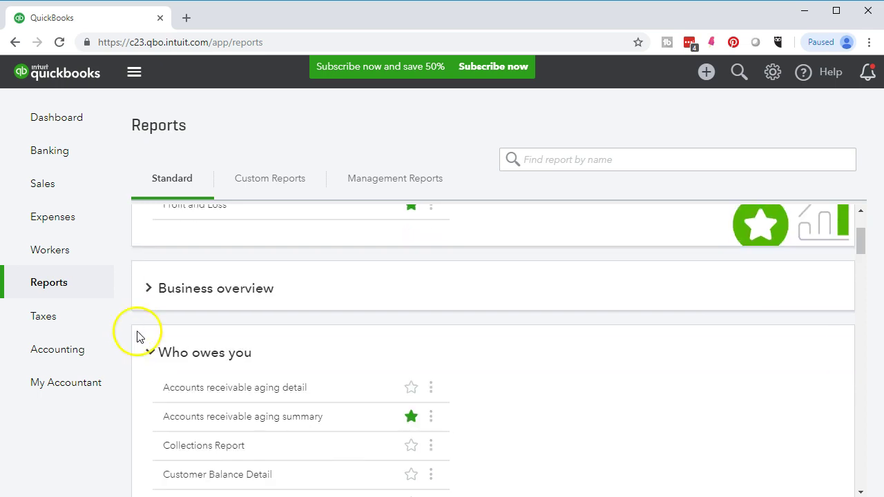
pyautogui.click(148, 289)
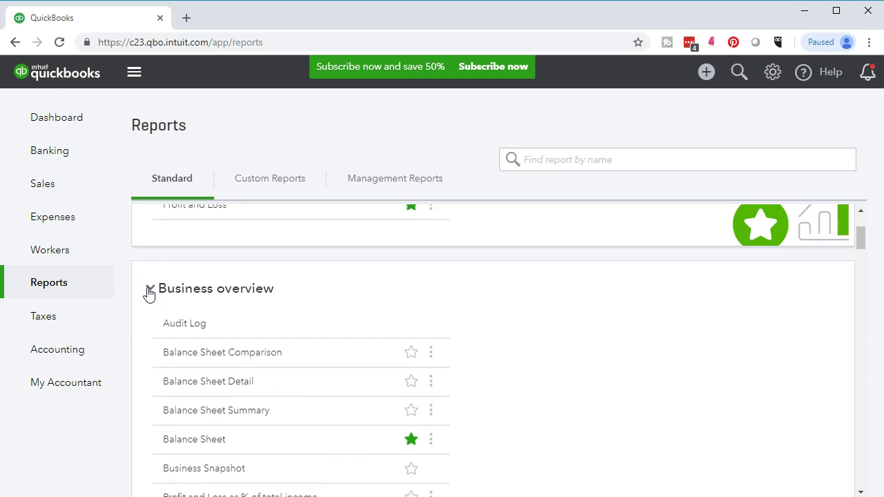
pyautogui.click(148, 289)
pyautogui.scroll(-1, 149, 297)
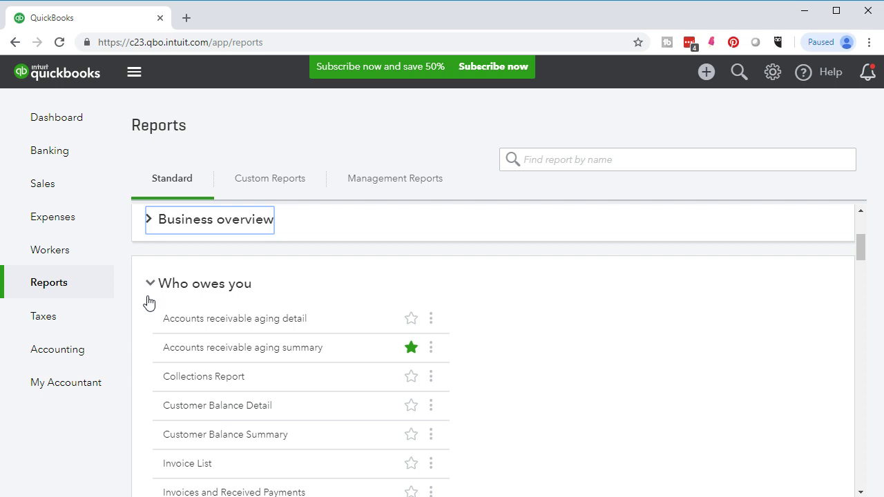
pyautogui.click(159, 344)
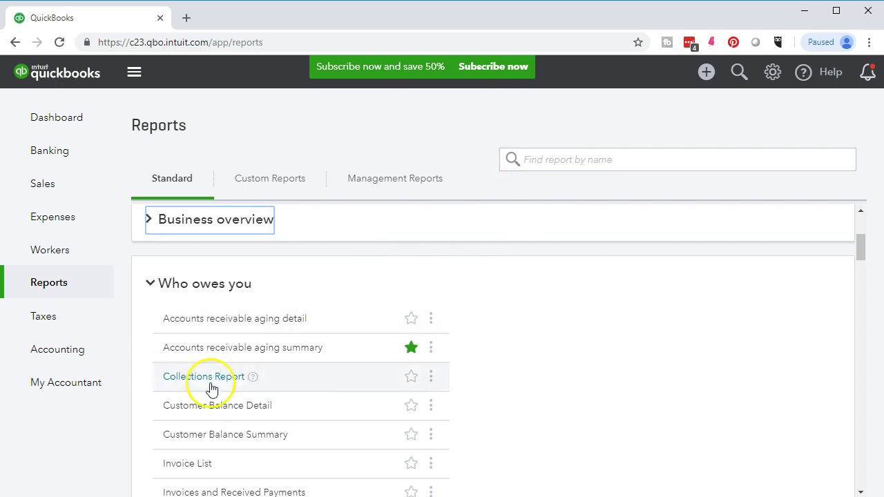
pyautogui.scroll(1, 151, 409)
pyautogui.scroll(2, 151, 409)
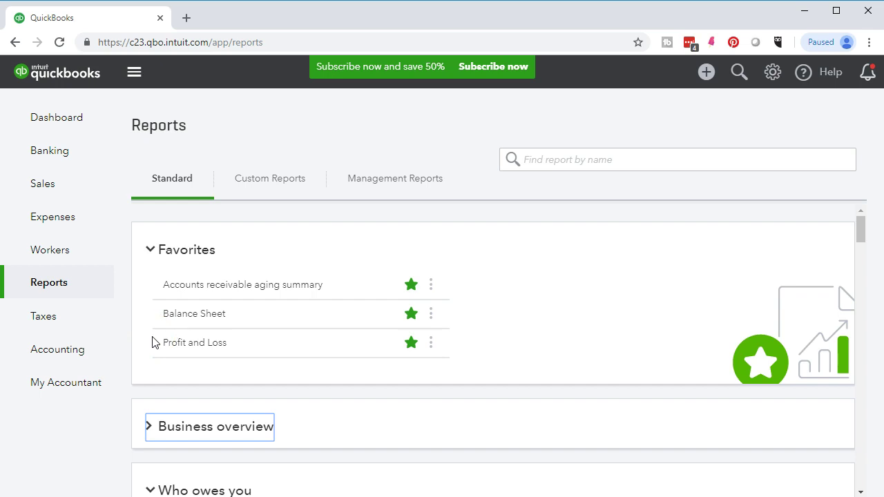
# - Open the Balance Sheet report from the favorites and run it for the period 01/01/2018 to 12/31/2018
pyautogui.click(177, 315)
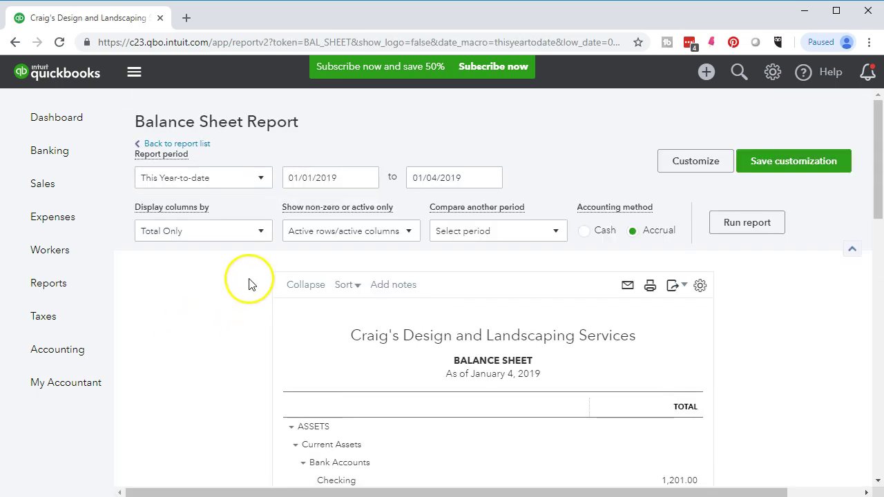
pyautogui.click(233, 180)
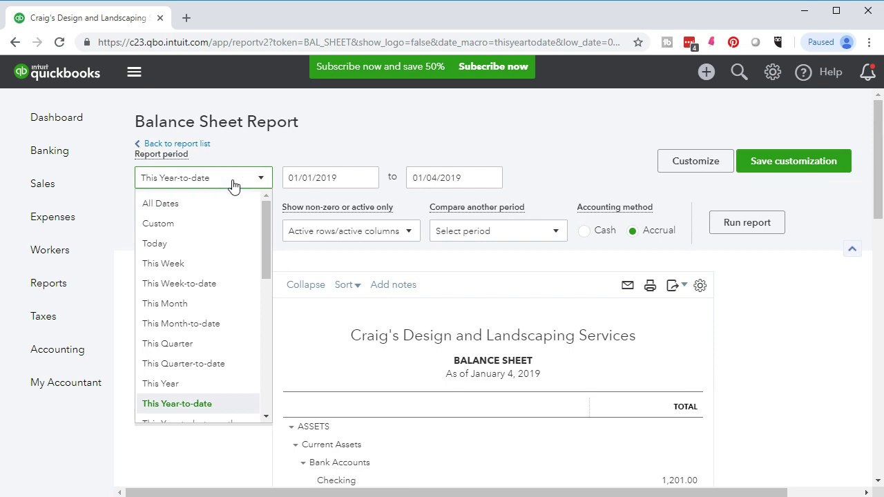
pyautogui.click(233, 185)
pyautogui.click(304, 175)
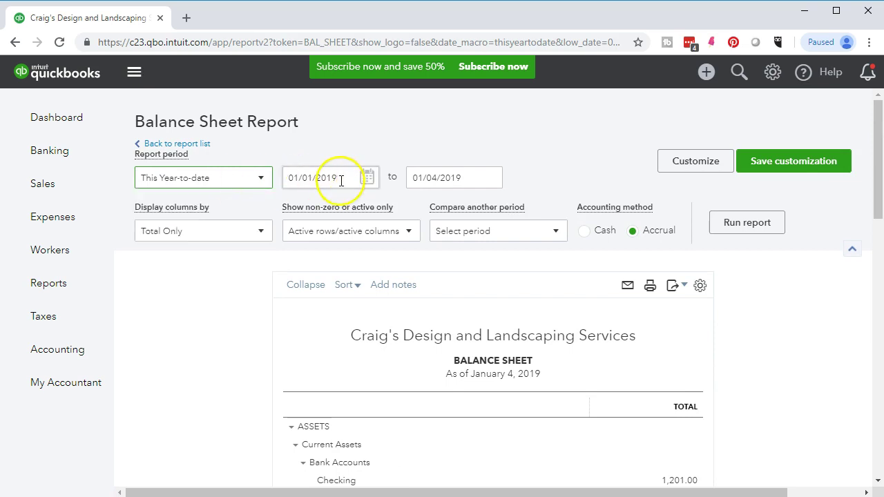
pyautogui.moveTo(341, 181); pyautogui.dragTo(192, 176)
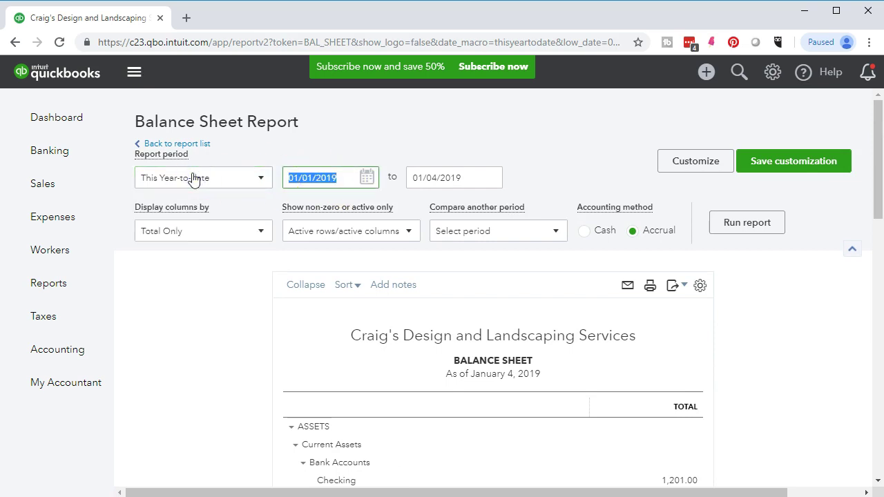
pyautogui.write('01012018')
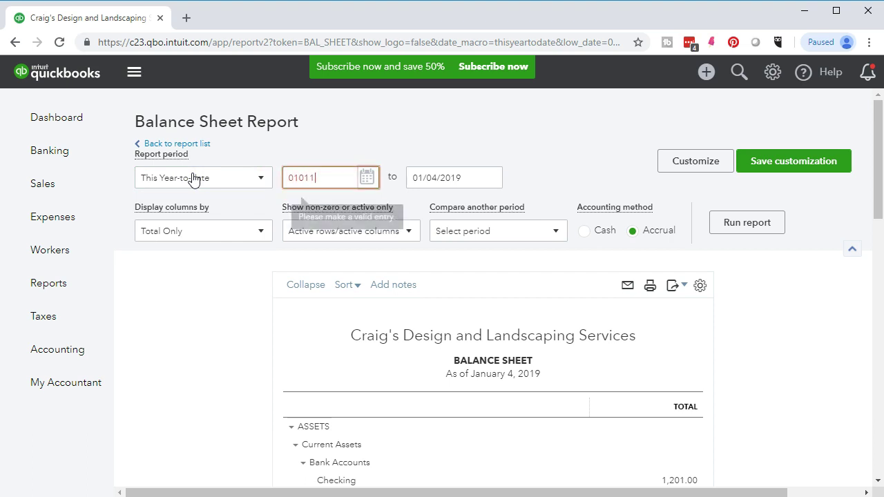
pyautogui.press('Tab')
pyautogui.write('12/31/2018')
pyautogui.press('Tab')
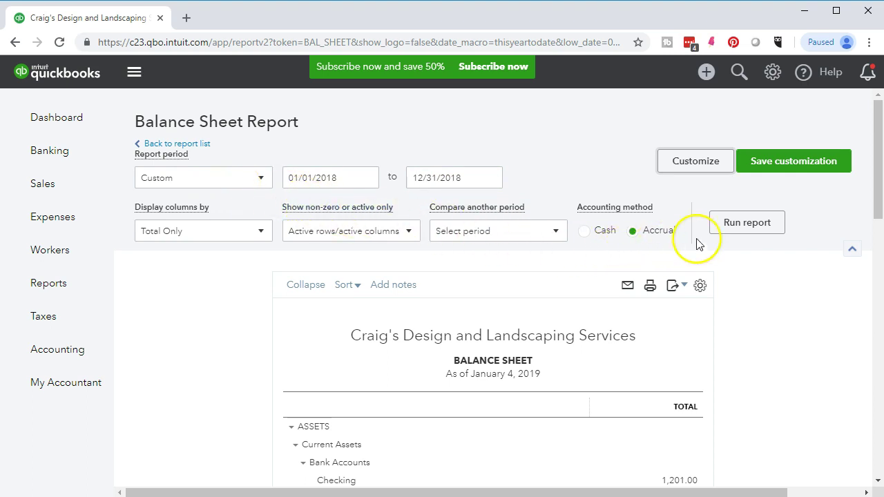
pyautogui.click(734, 226)
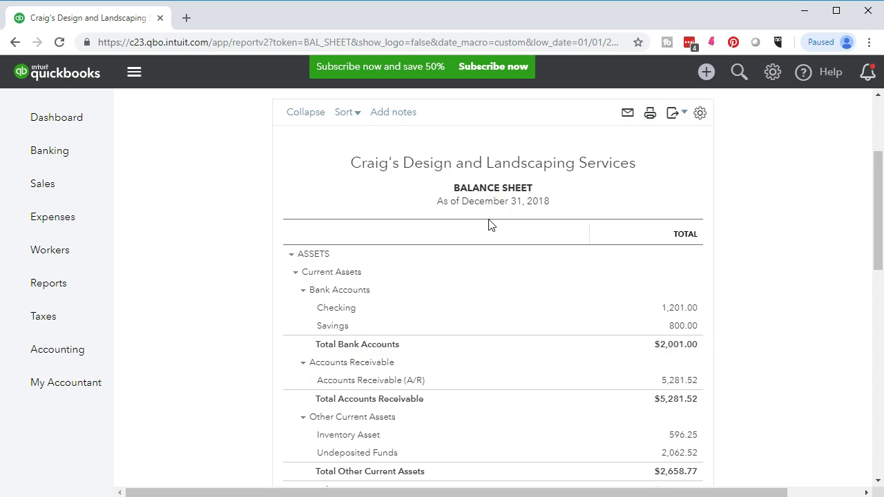
# - Examine the Accounts Receivable total among the current assets of the balance sheet
pyautogui.scroll(-3, 488, 224)
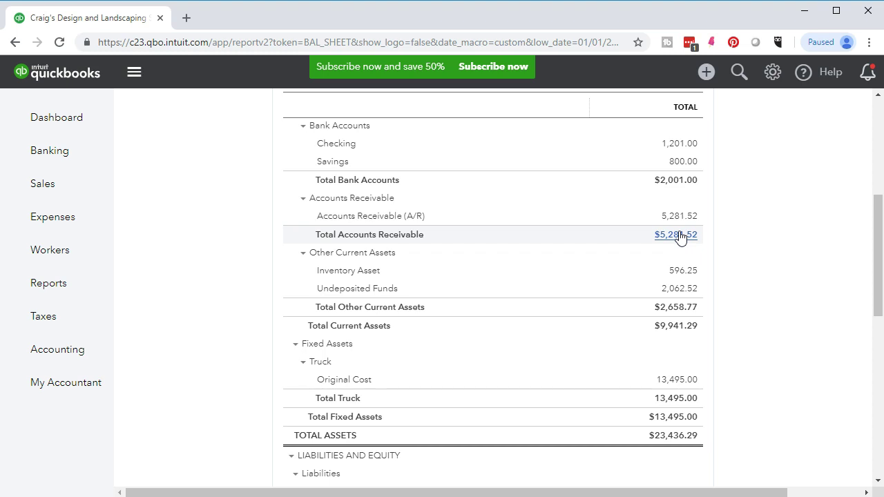
pyautogui.click(680, 235)
pyautogui.click(426, 487)
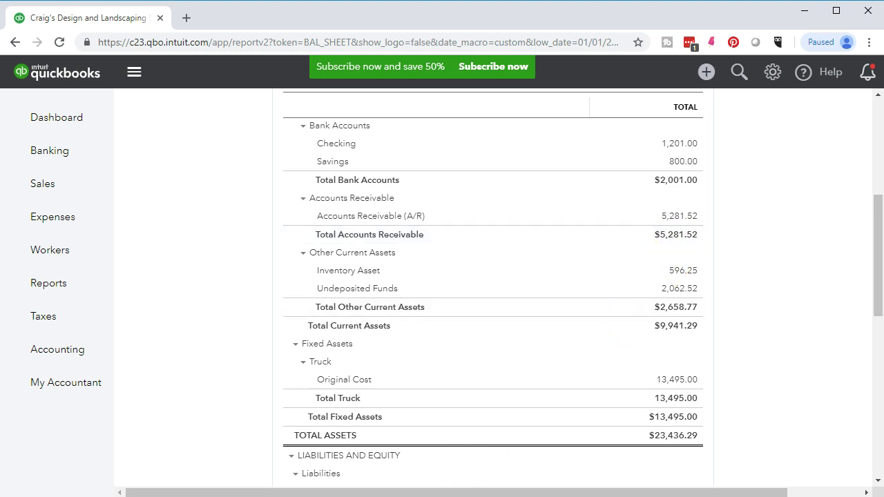
# - Return to the reports list, open the Accounts receivable aging summary under Who owes you, and run it as of 12/31/2018
pyautogui.click(75, 293)
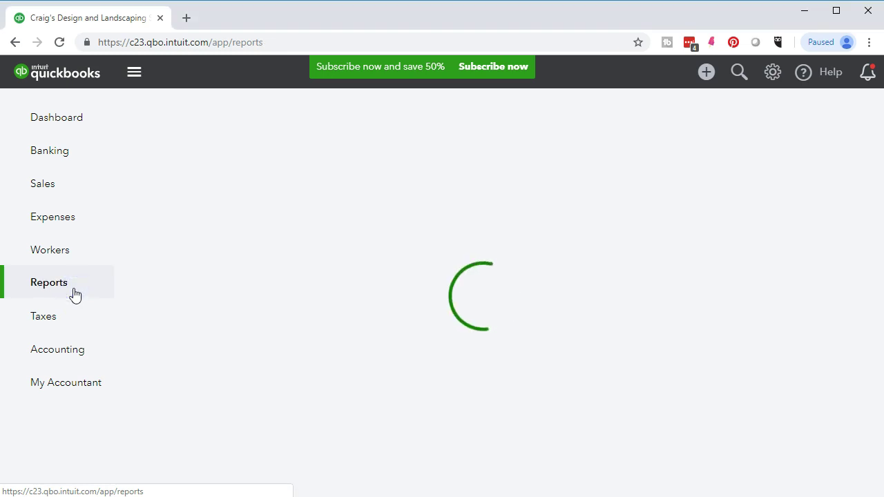
pyautogui.scroll(-2, 144, 336)
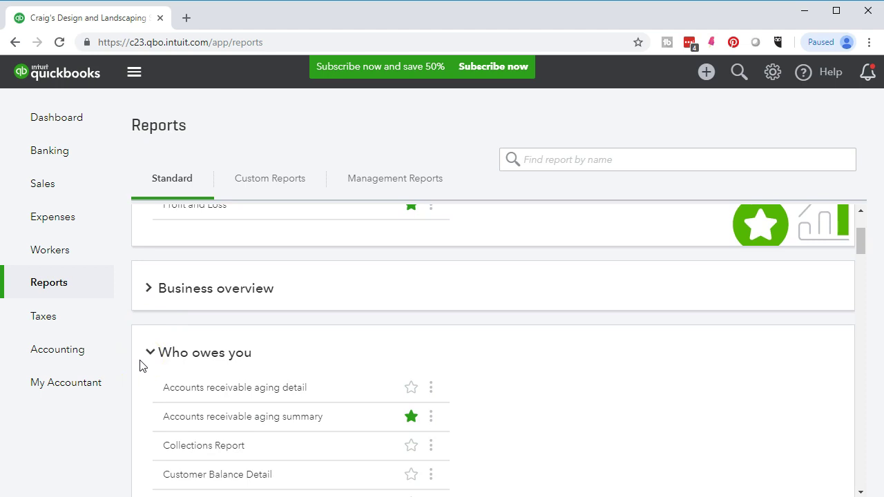
pyautogui.scroll(-1, 140, 366)
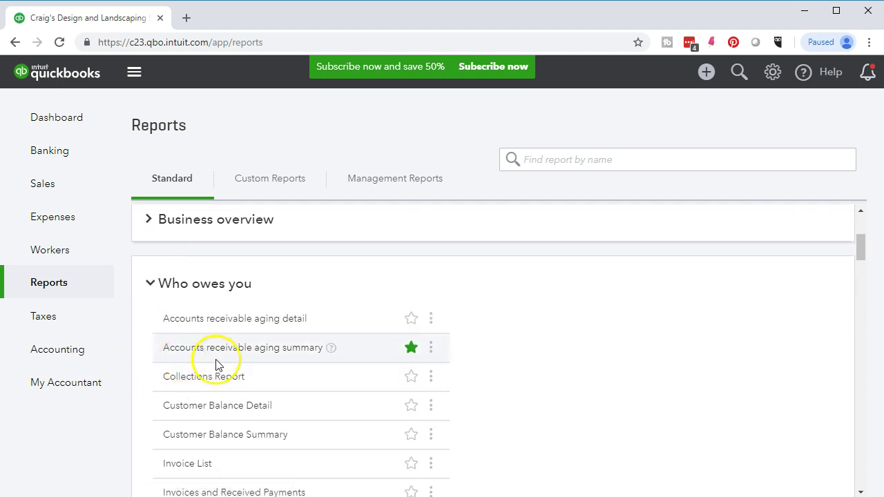
pyautogui.click(274, 348)
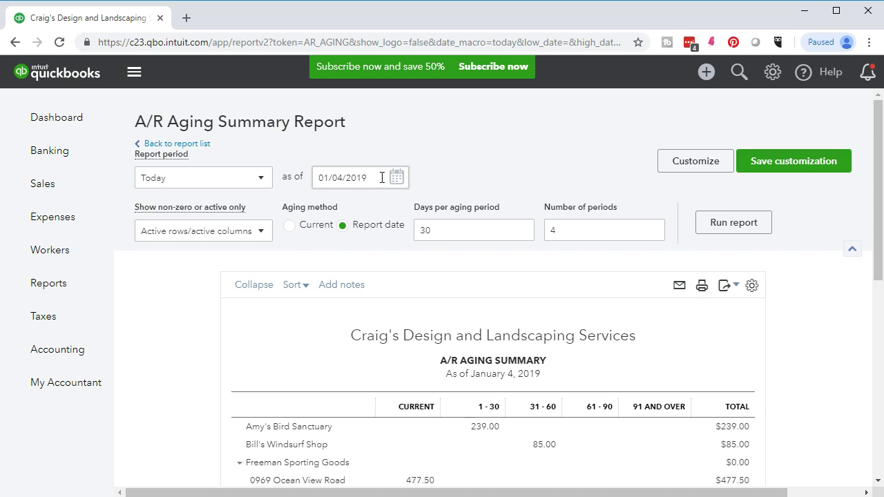
pyautogui.click(382, 178)
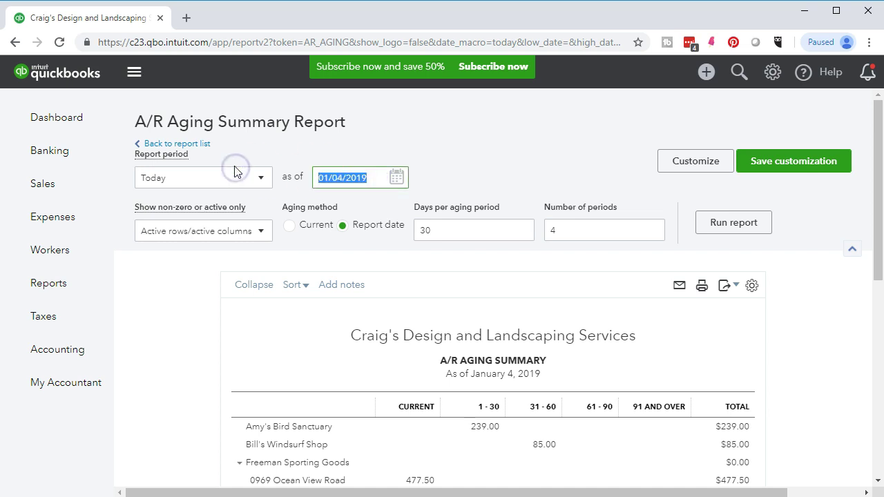
pyautogui.write('12/31/2018')
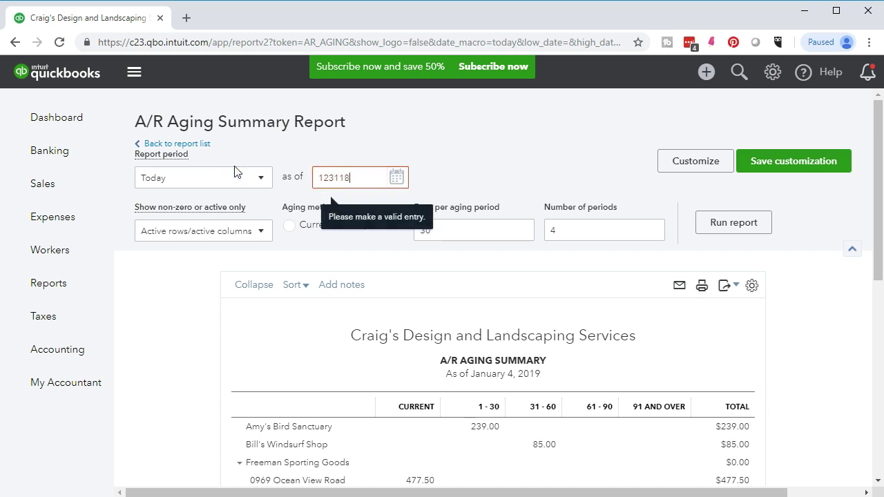
pyautogui.press('Tab')
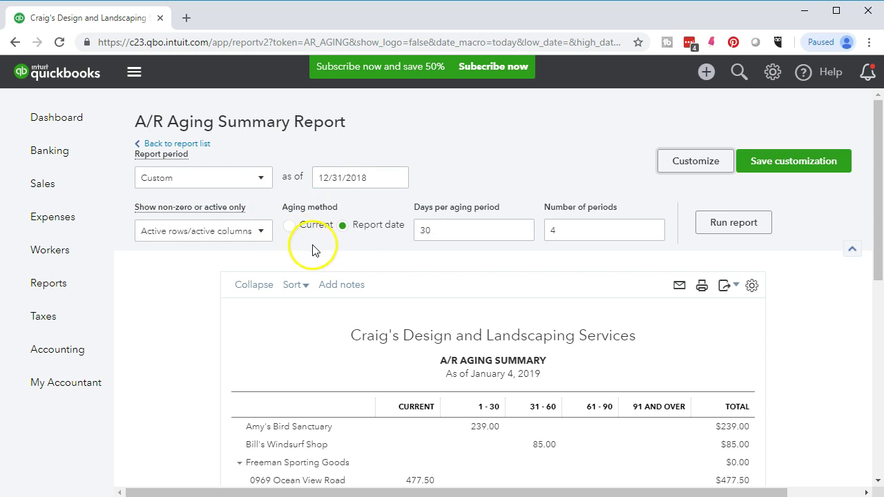
pyautogui.click(714, 233)
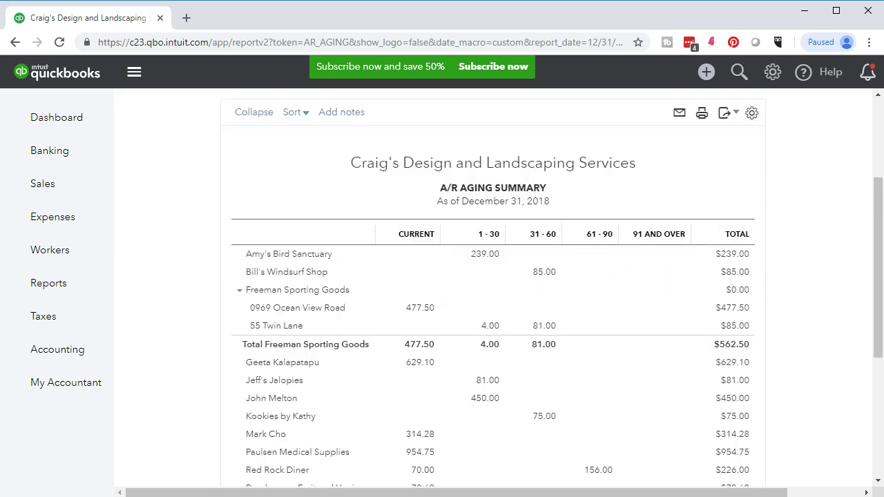
# - Examine the customer balances in each aging period and the overall totals of the A/R Aging Summary
pyautogui.scroll(1, 190, 369)
pyautogui.click(189, 368)
pyautogui.scroll(-1, 192, 373)
pyautogui.click(263, 398)
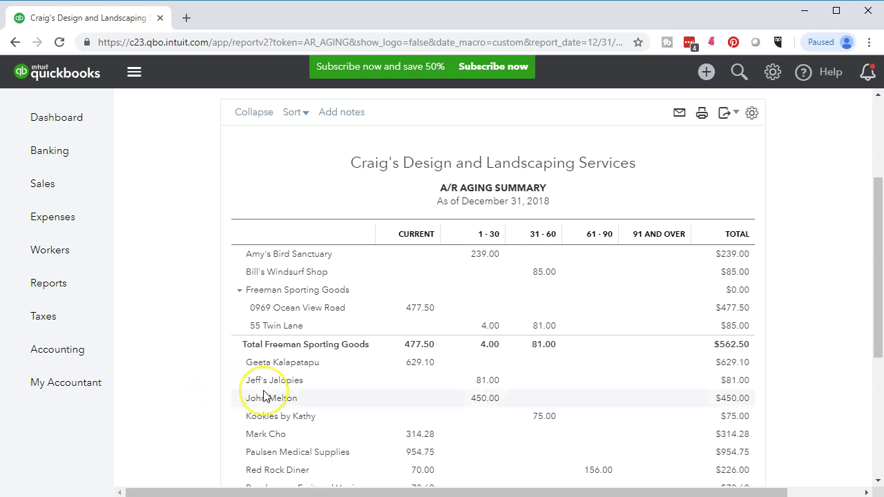
pyautogui.scroll(-4, 263, 398)
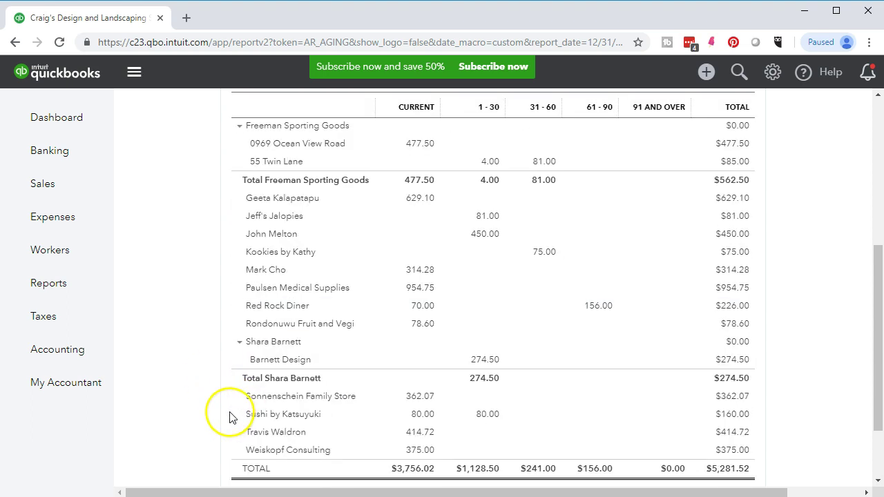
pyautogui.scroll(3, 229, 426)
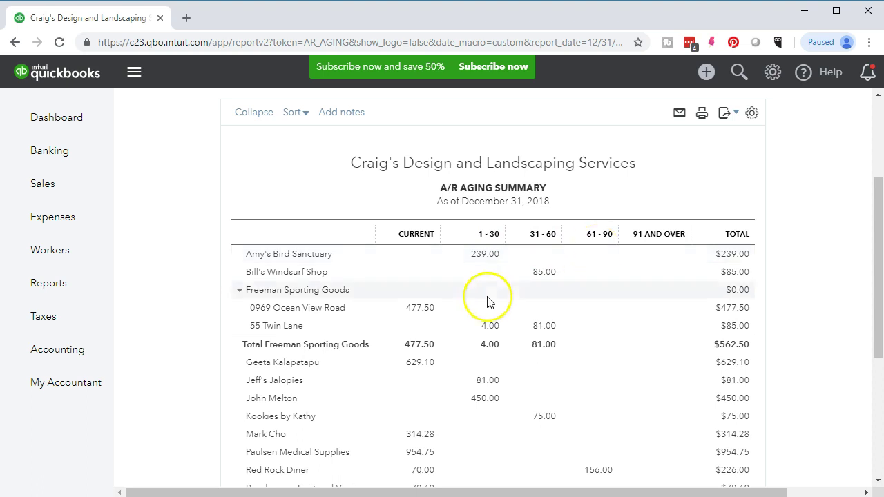
pyautogui.scroll(1, 400, 337)
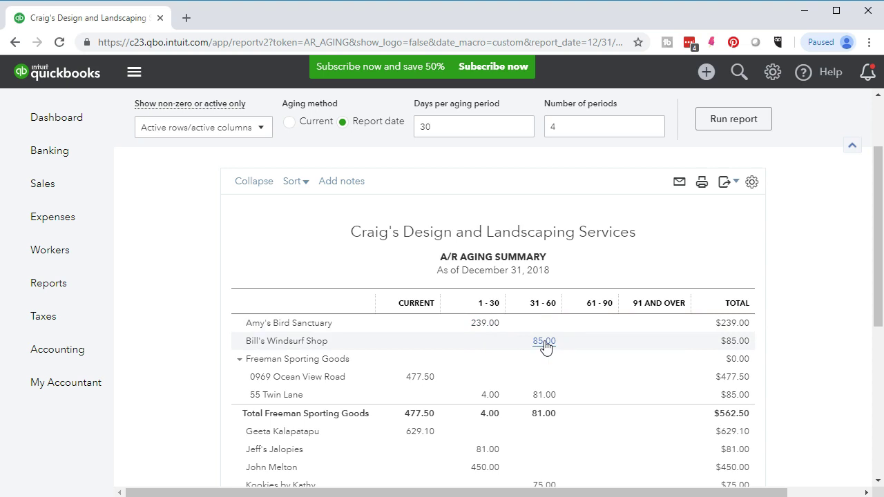
pyautogui.scroll(-2, 545, 346)
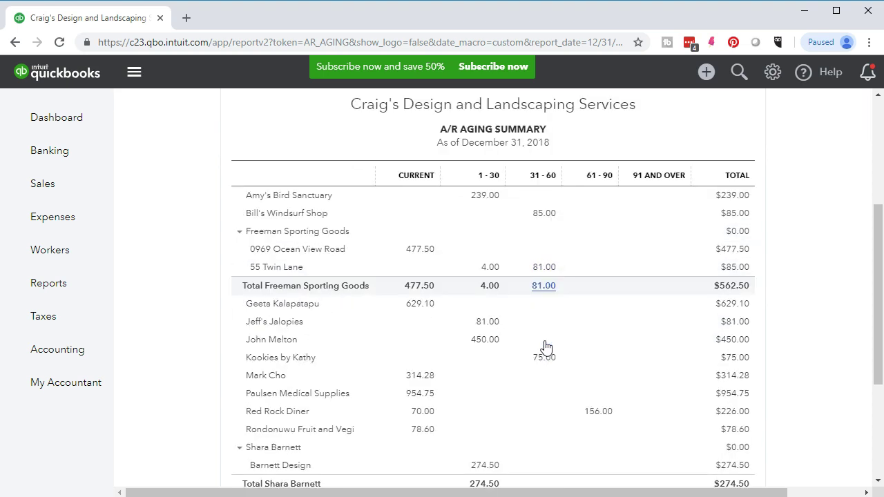
pyautogui.click(580, 401)
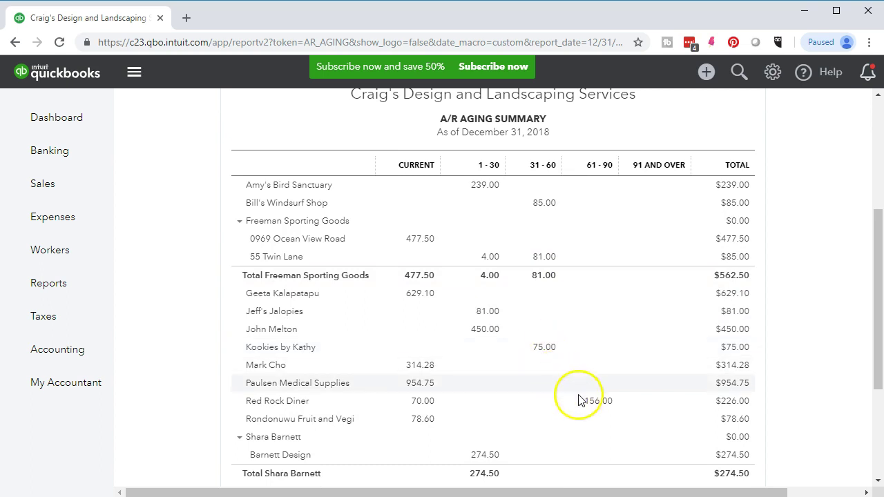
pyautogui.scroll(-2, 589, 408)
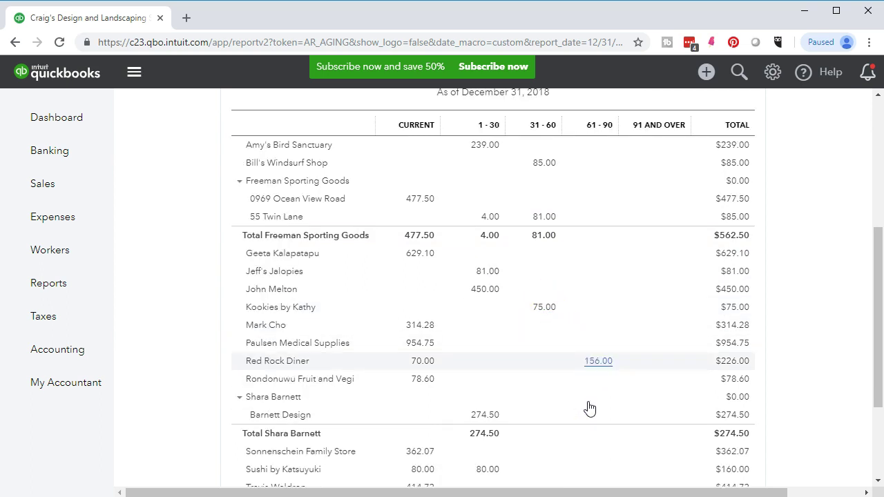
pyautogui.scroll(2, 589, 408)
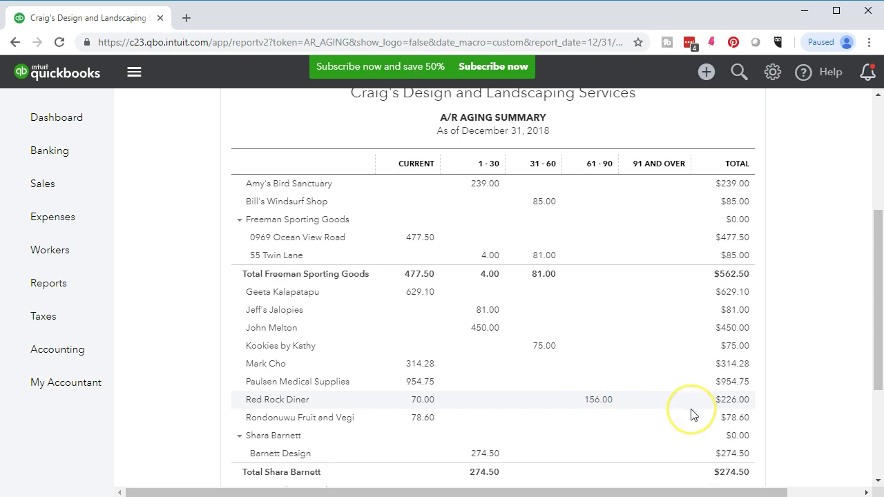
pyautogui.scroll(-3, 691, 414)
pyautogui.scroll(2, 694, 414)
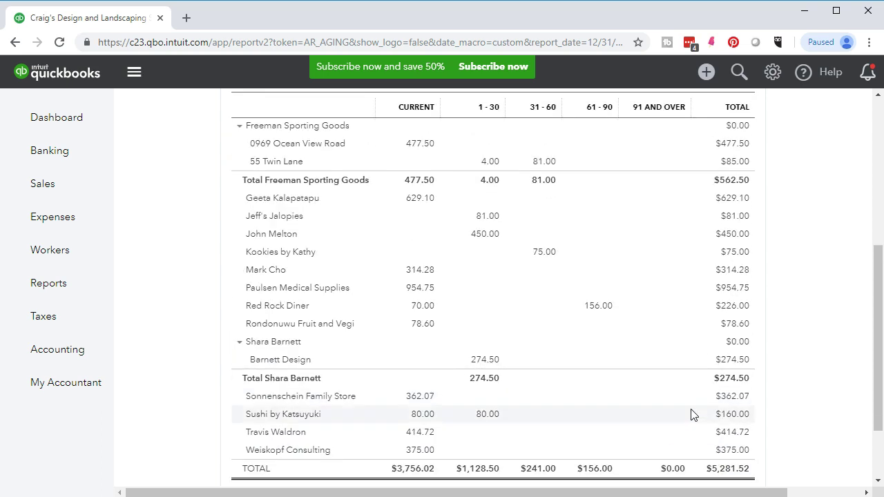
pyautogui.scroll(2, 693, 415)
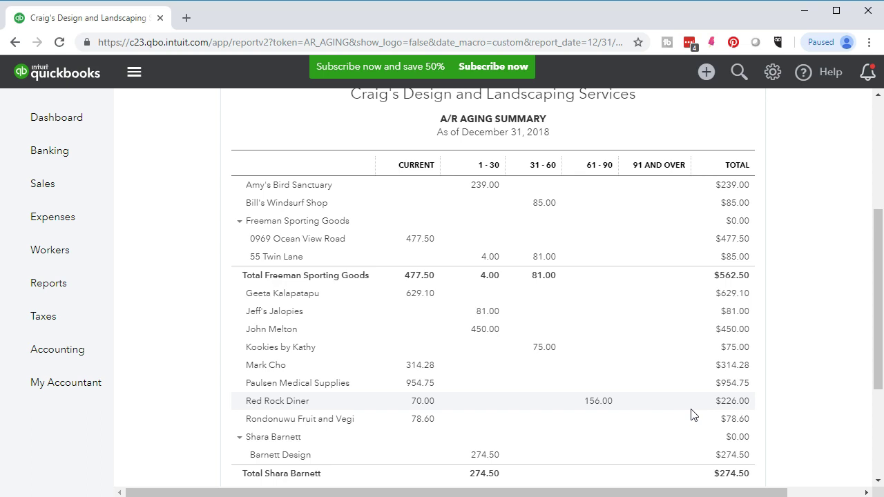
# - Sort the A/R Aging Summary by total in descending order and review the customer balances down to the overall totals
pyautogui.click(675, 414)
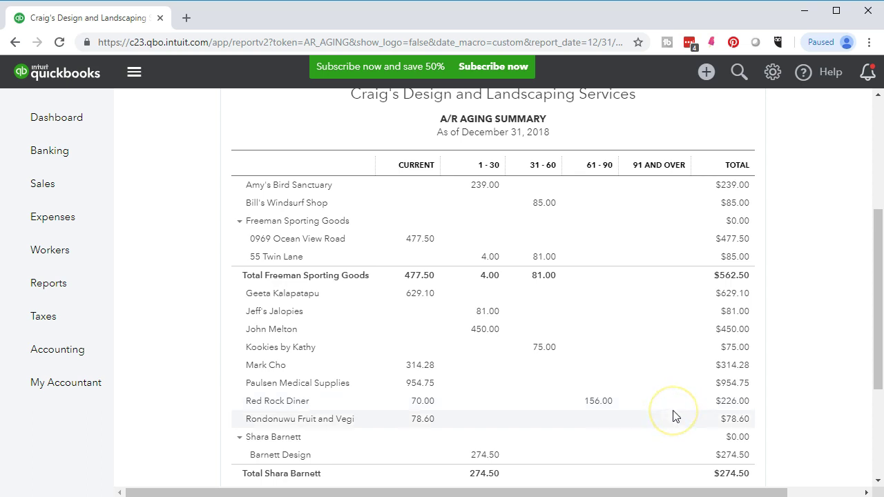
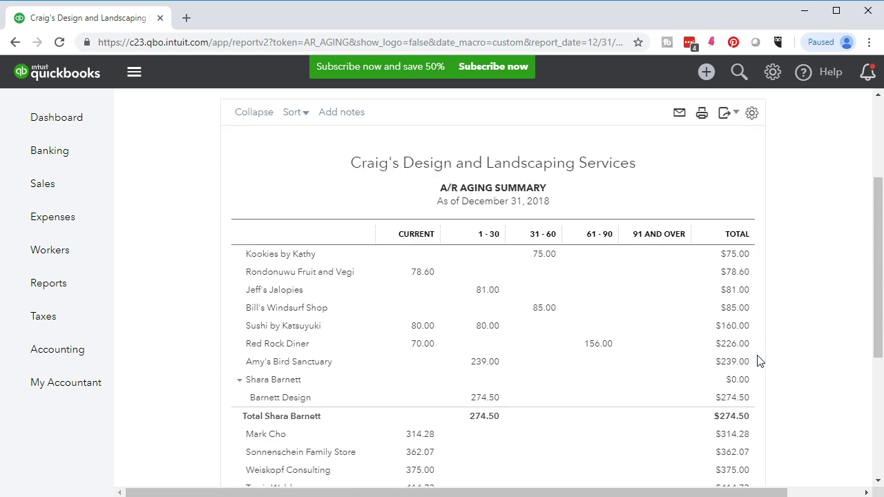
pyautogui.scroll(2, 553, 332)
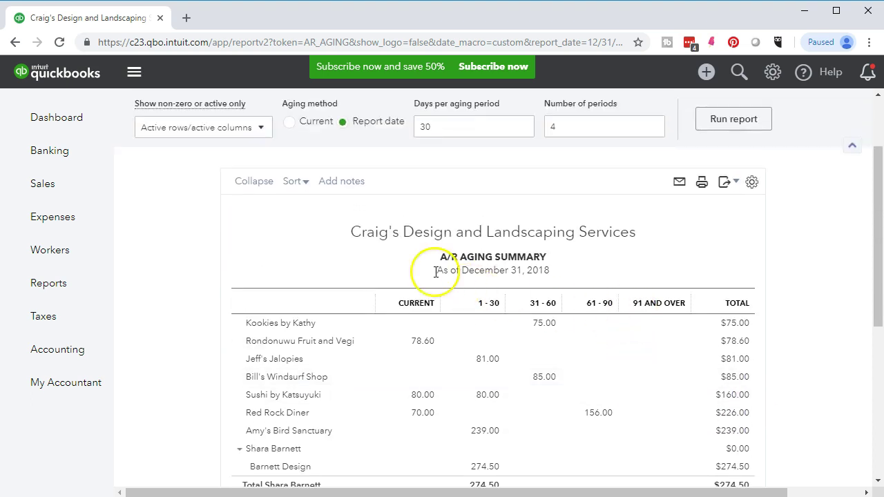
pyautogui.click(295, 182)
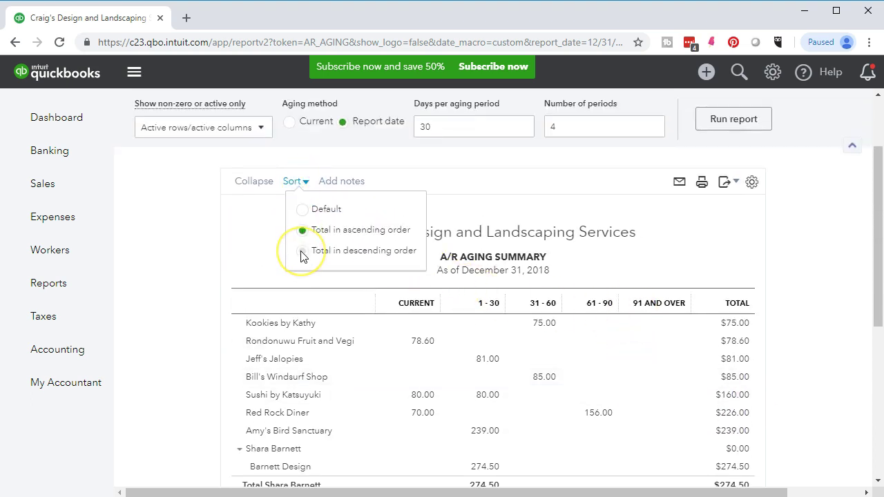
pyautogui.click(302, 251)
pyautogui.scroll(-1, 302, 251)
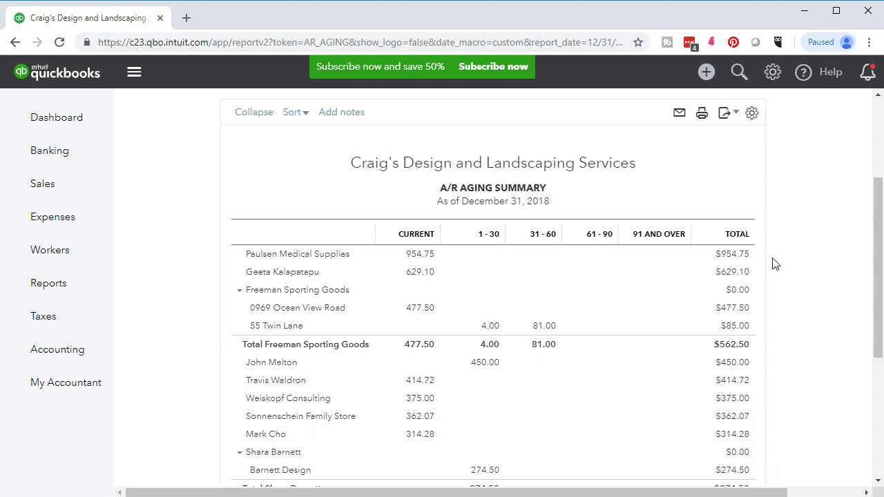
pyautogui.scroll(-4, 775, 263)
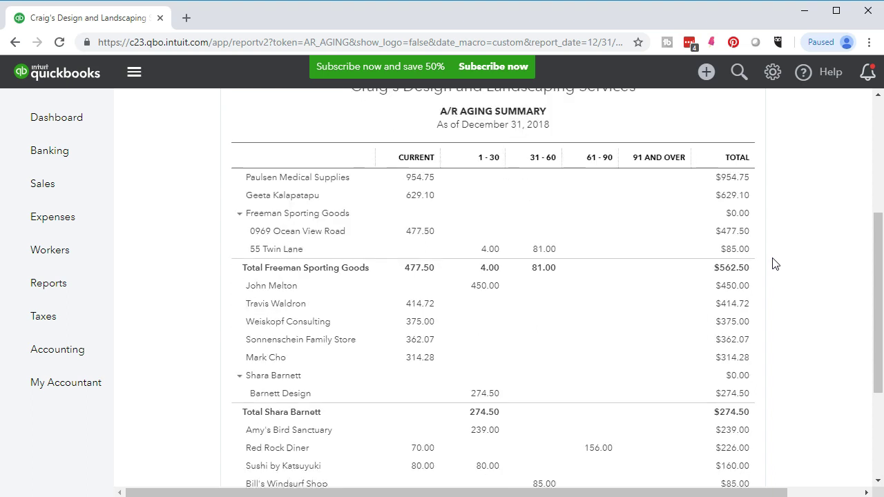
pyautogui.scroll(-1, 775, 264)
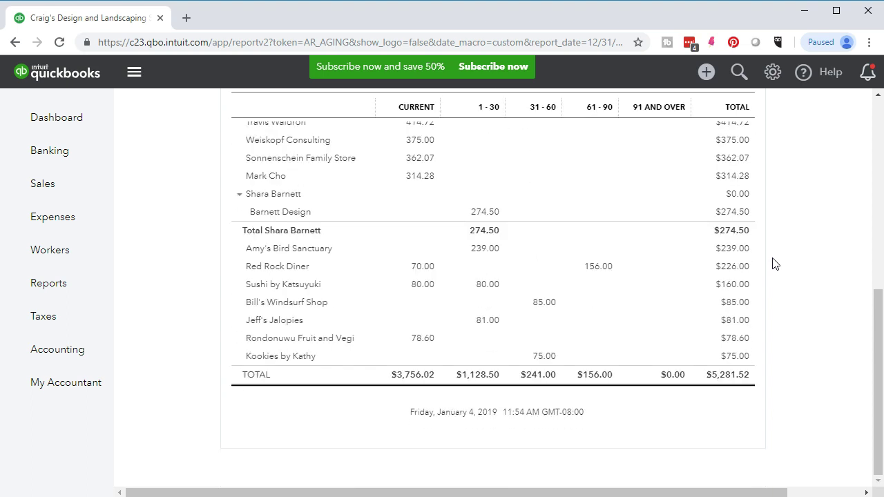
pyautogui.scroll(7, 774, 263)
# - Set the number of aging periods to 6 and rerun the A/R Aging Summary
pyautogui.click(454, 229)
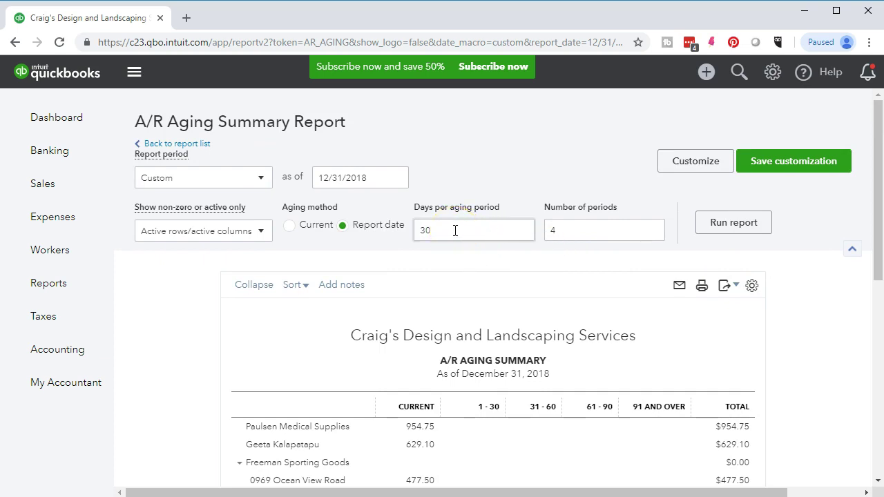
pyautogui.click(478, 429)
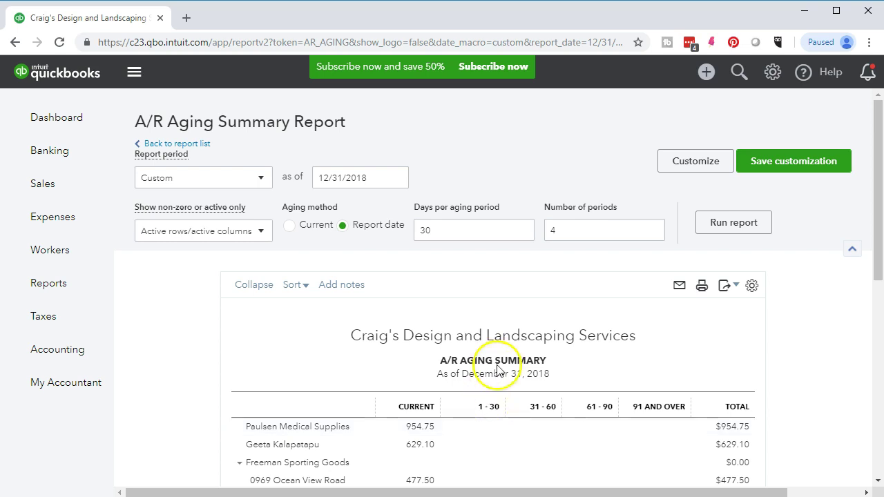
pyautogui.click(559, 229)
pyautogui.doubleClick(567, 230)
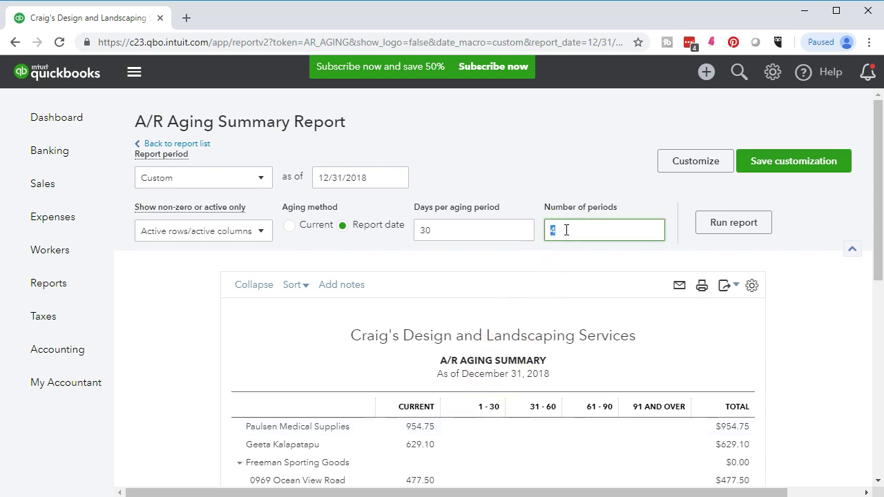
pyautogui.write('6')
pyautogui.click(707, 223)
pyautogui.scroll(-3, 711, 223)
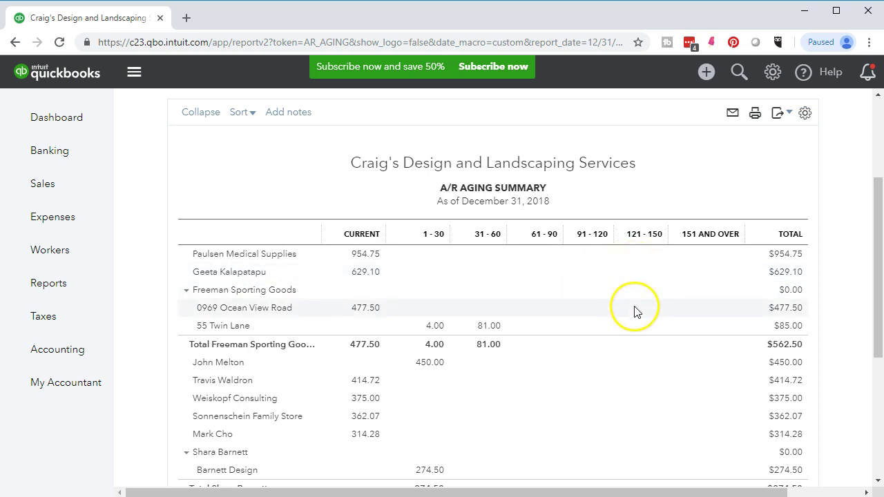
# - Set the number of aging periods back to 4 and run the report again
pyautogui.scroll(1, 636, 312)
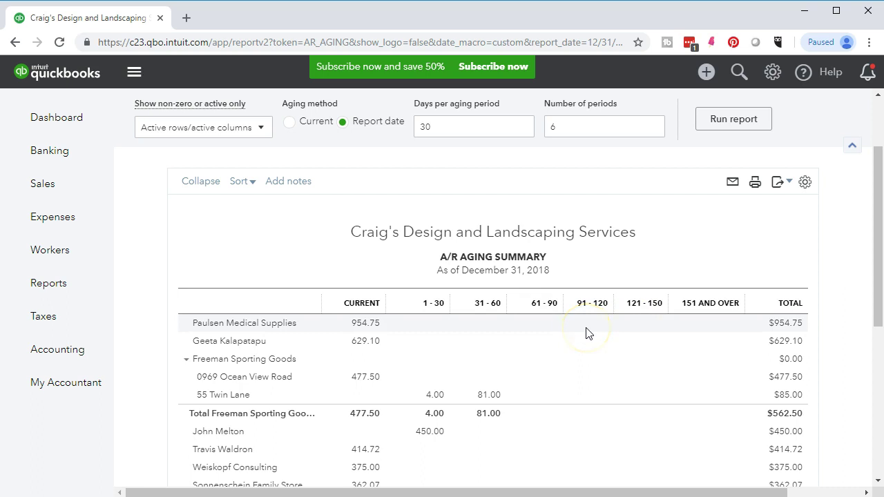
pyautogui.doubleClick(576, 128)
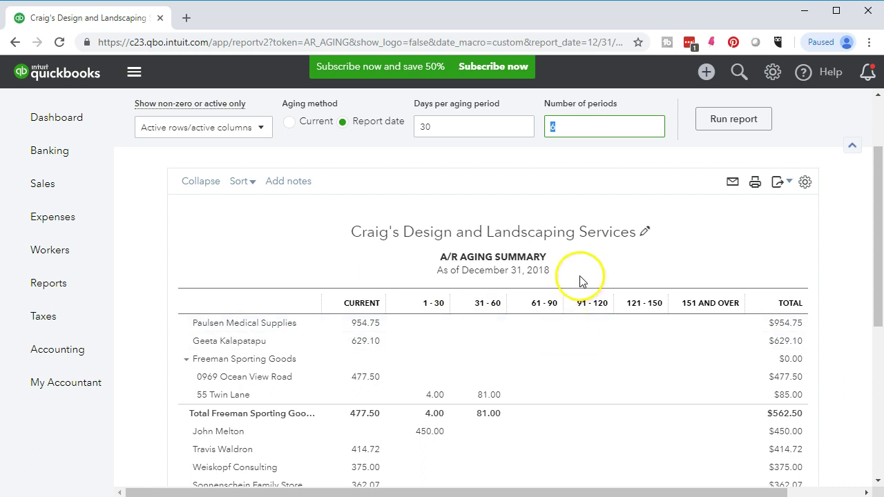
pyautogui.write('4')
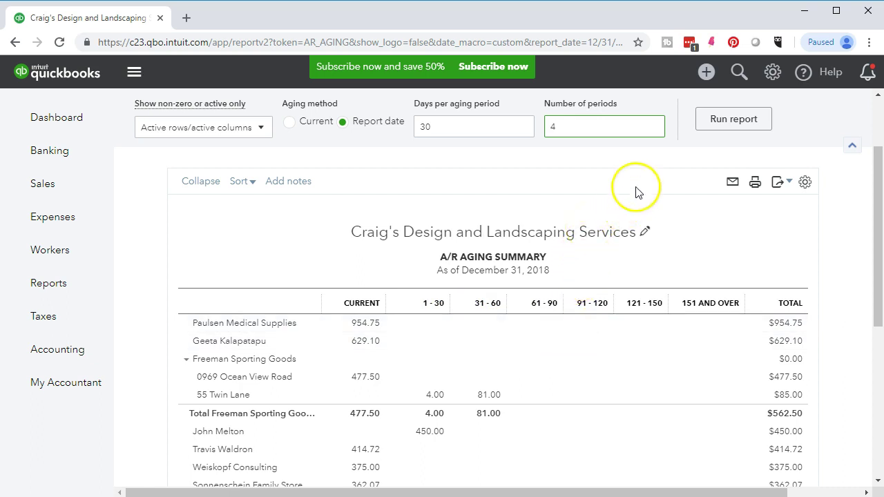
pyautogui.click(705, 129)
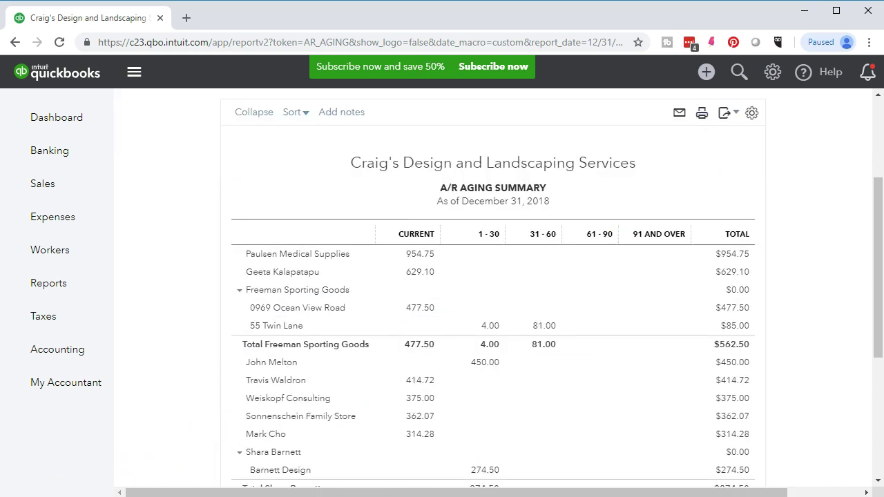
# - Collapse the sub-customer rows in the A/R Aging Summary and review the single-line customer balances
pyautogui.scroll(2, 241, 426)
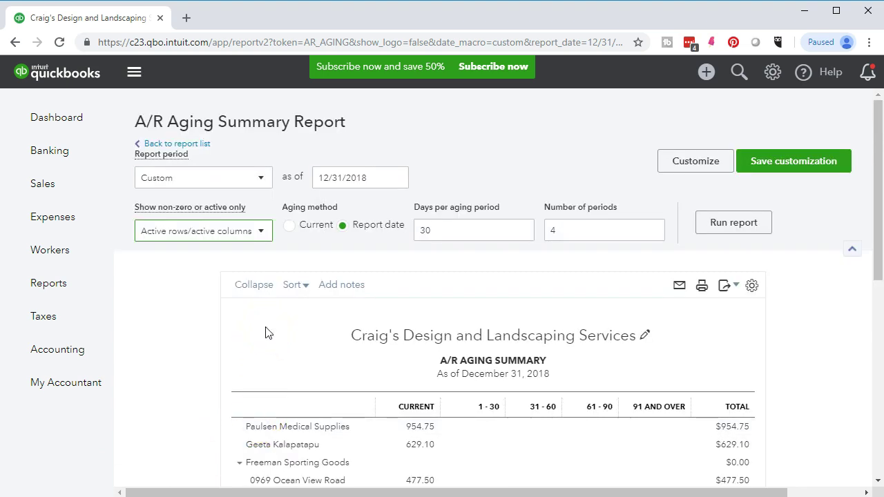
pyautogui.scroll(-1, 268, 333)
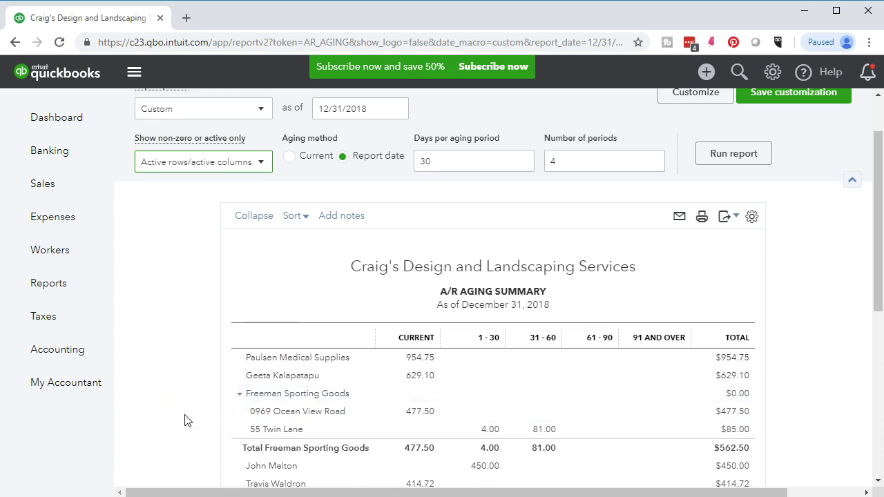
pyautogui.click(256, 217)
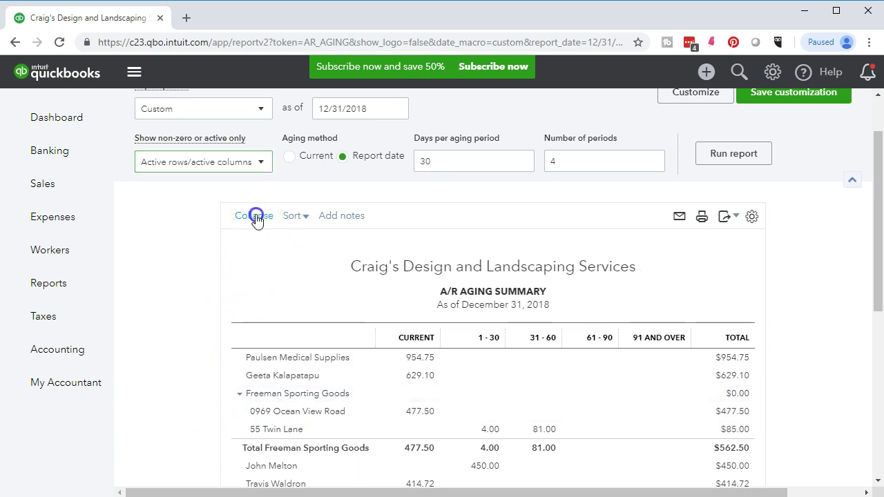
pyautogui.scroll(-1, 219, 364)
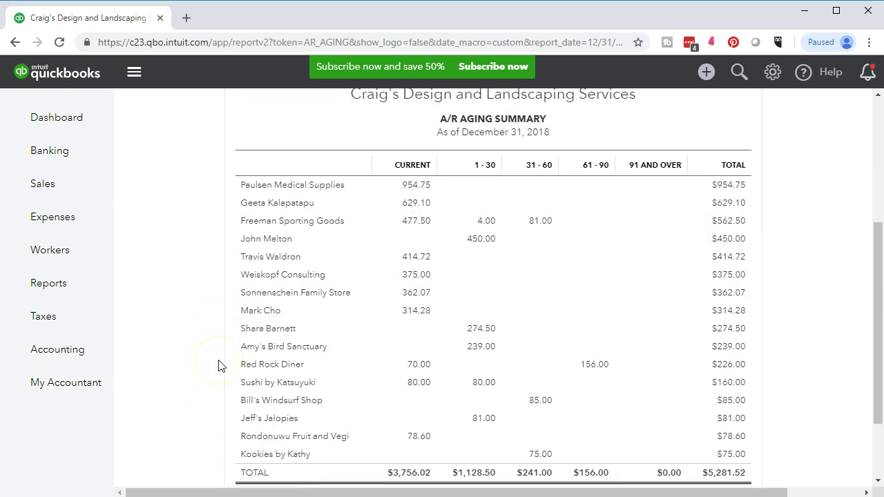
pyautogui.scroll(-2, 219, 364)
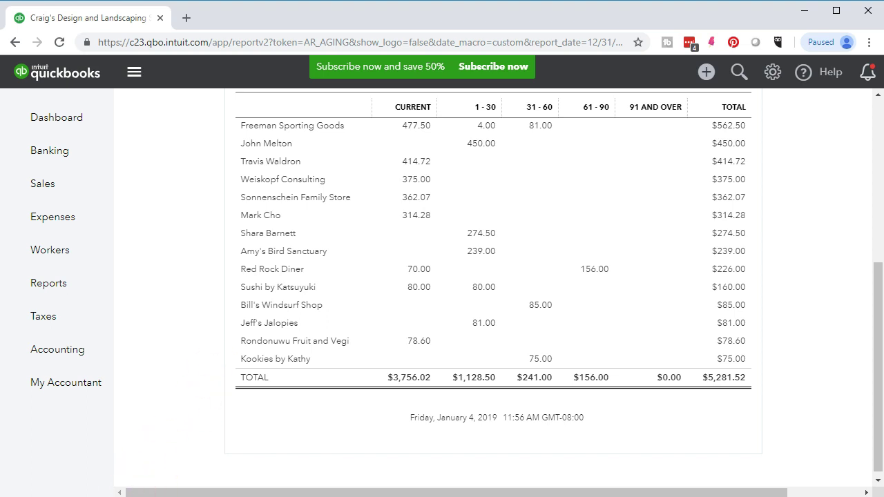
pyautogui.scroll(1, 345, 408)
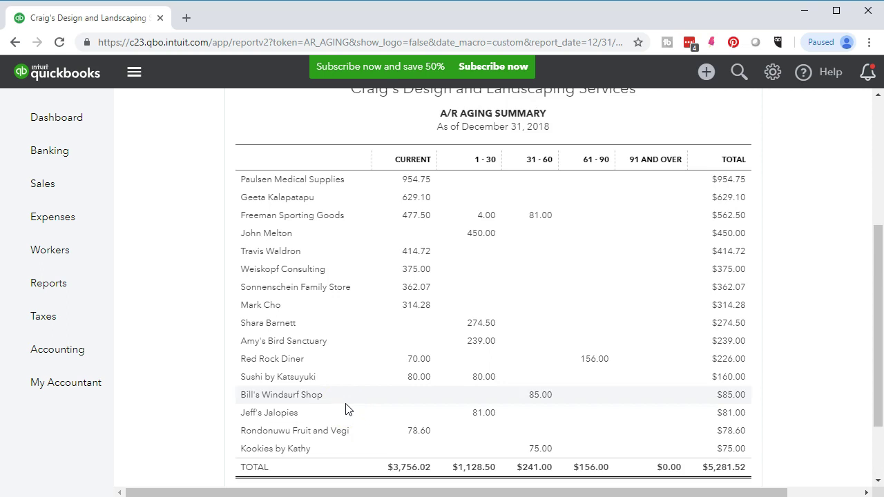
# - Open the A/R Aging Detail behind Red Rock Diner's 61 - 90 day balance and look over its transactions
pyautogui.click(592, 362)
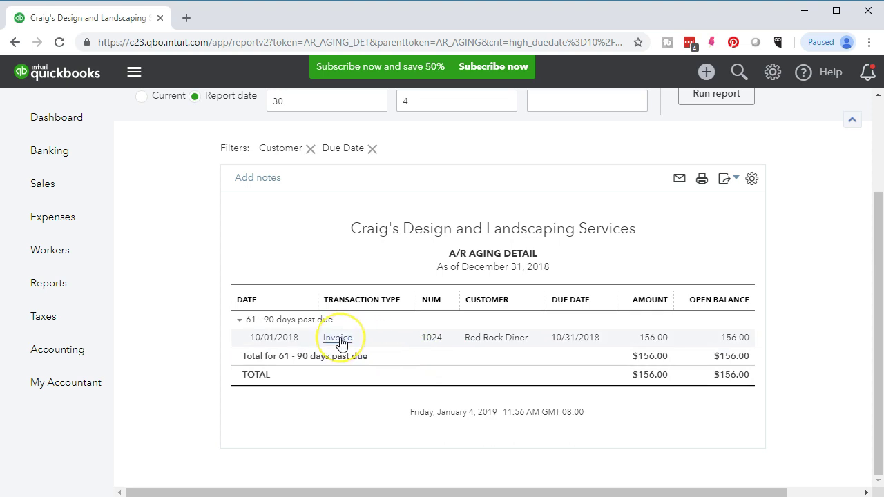
pyautogui.scroll(1, 339, 343)
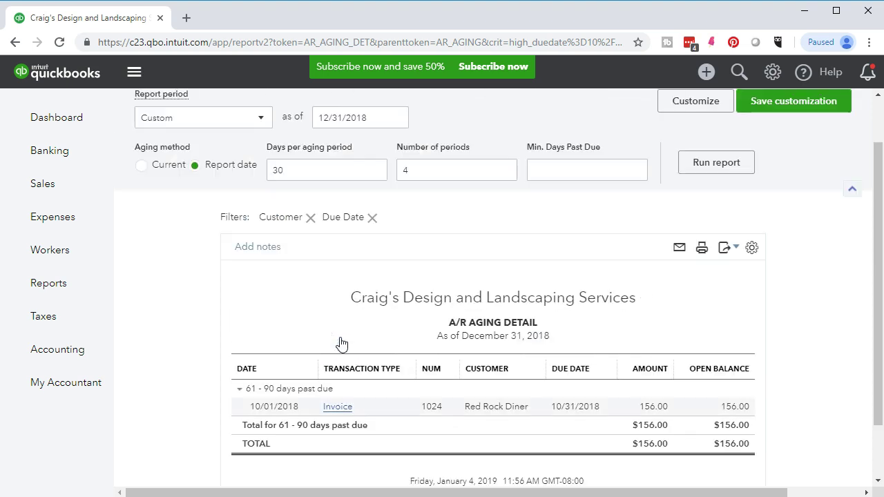
pyautogui.scroll(1, 272, 263)
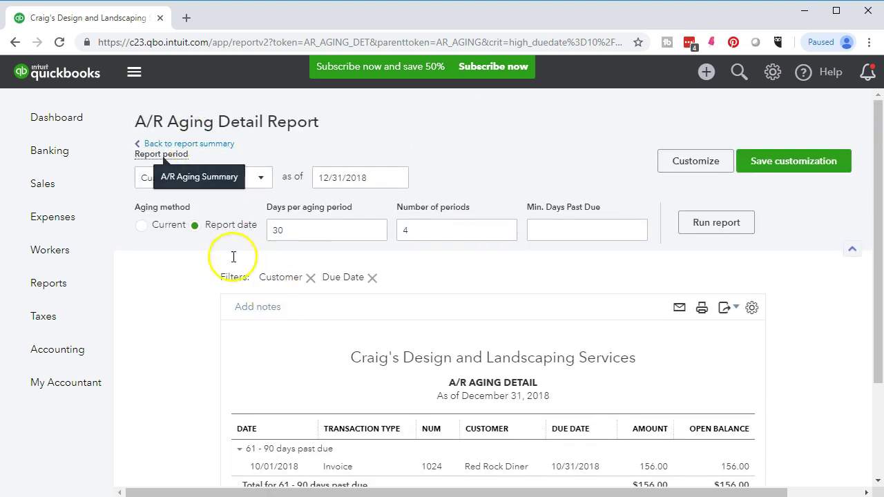
pyautogui.scroll(-2, 244, 327)
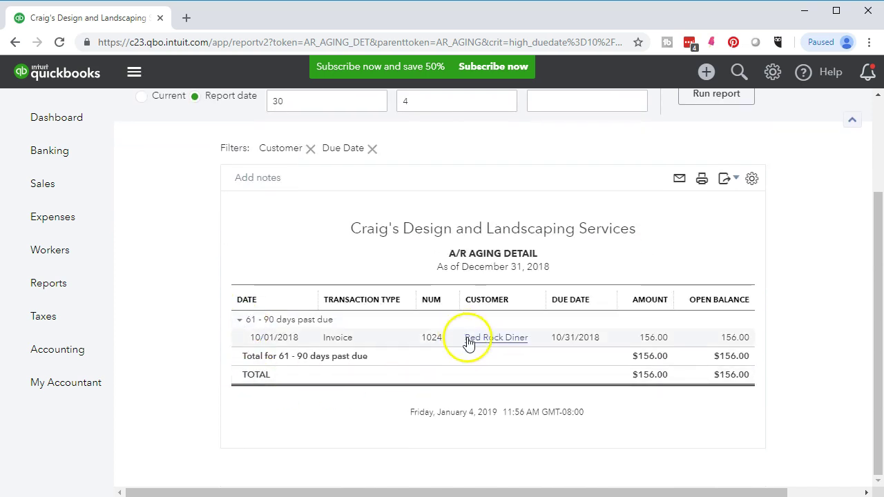
# - Open Red Rock Diner's past-due invoice from the aging detail and examine its dates, line items and balance due
pyautogui.click(332, 345)
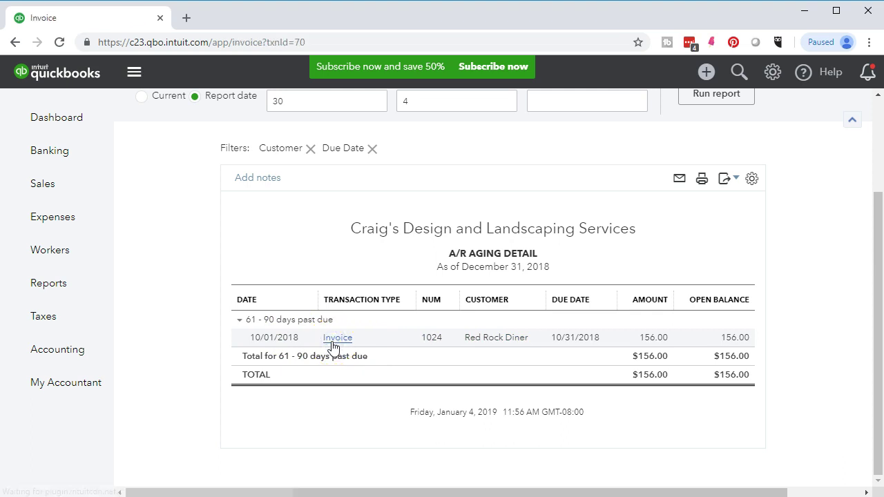
pyautogui.click(325, 357)
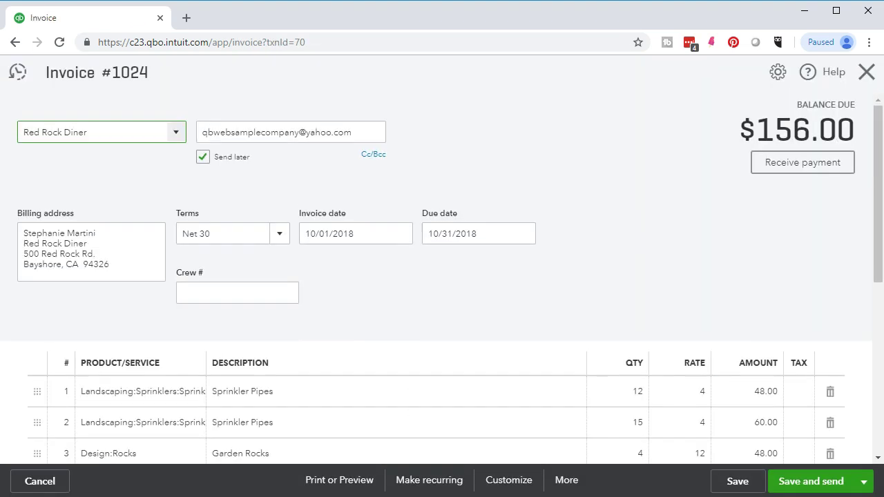
pyautogui.scroll(-2, 139, 444)
pyautogui.scroll(-3, 138, 444)
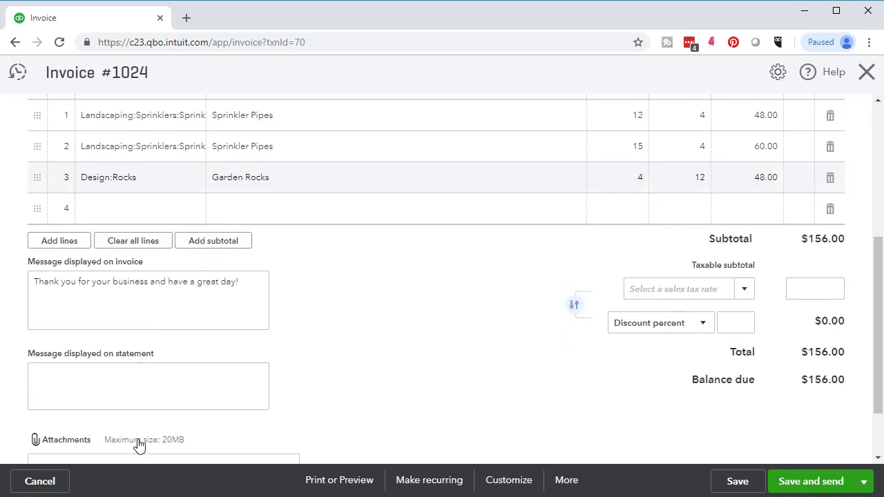
pyautogui.scroll(5, 139, 444)
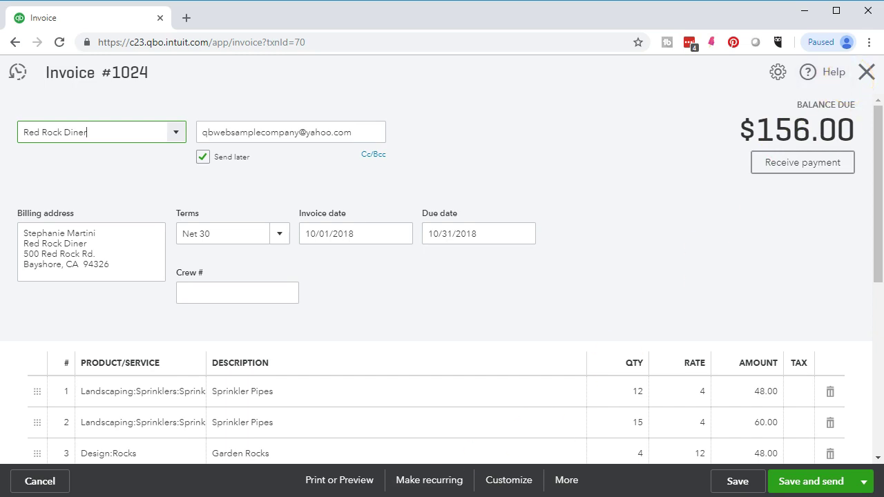
# - Close the invoice, return to the A/R Aging Summary and review the collapsed customer balances and period totals
pyautogui.click(866, 71)
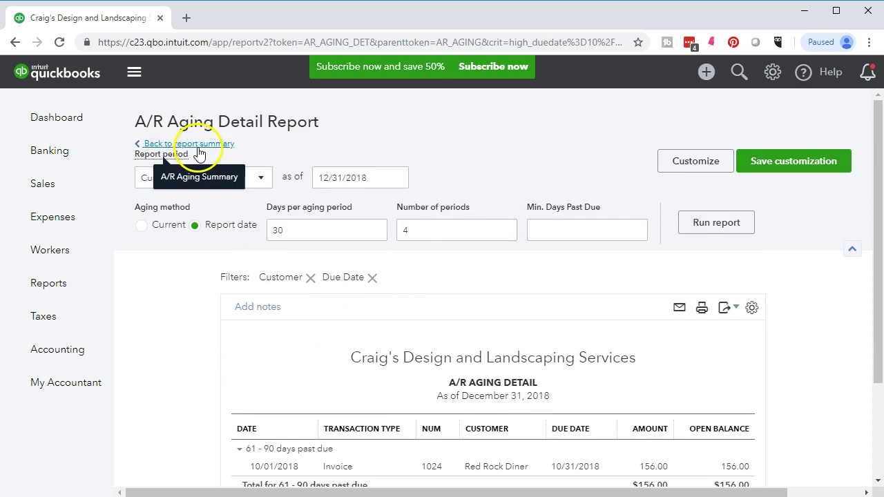
pyautogui.click(198, 147)
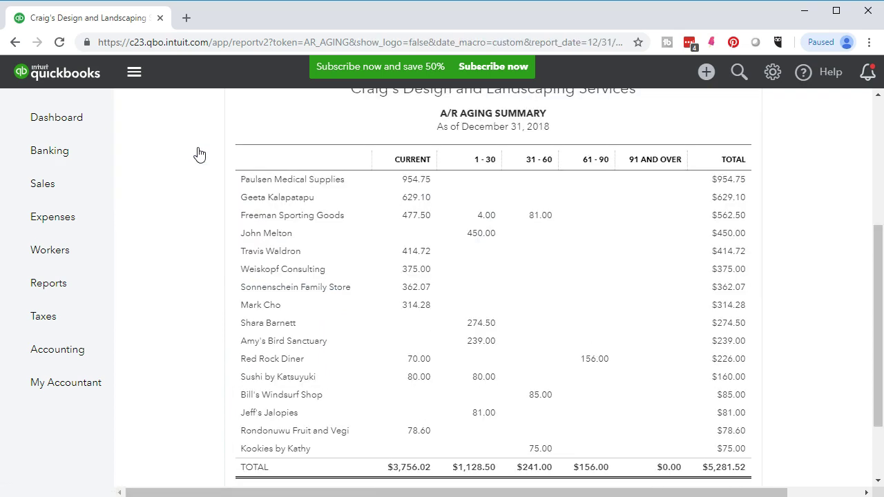
pyautogui.scroll(1, 210, 304)
pyautogui.scroll(1, 209, 303)
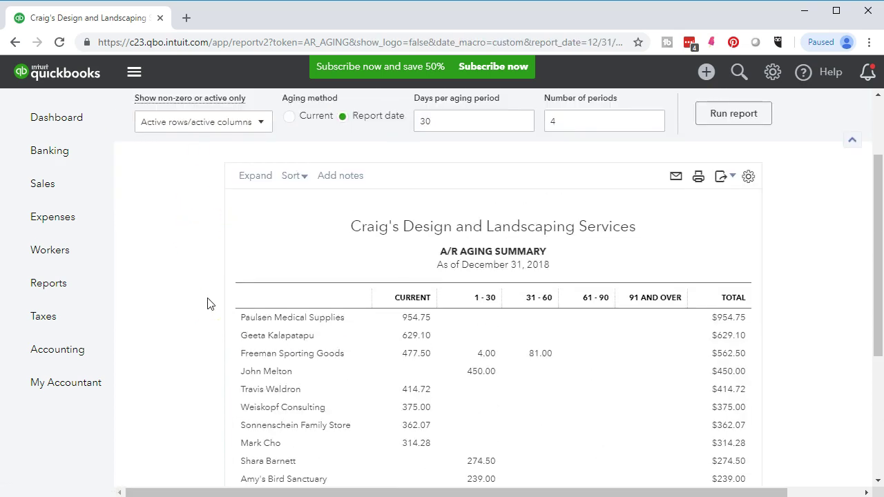
pyautogui.scroll(1, 209, 304)
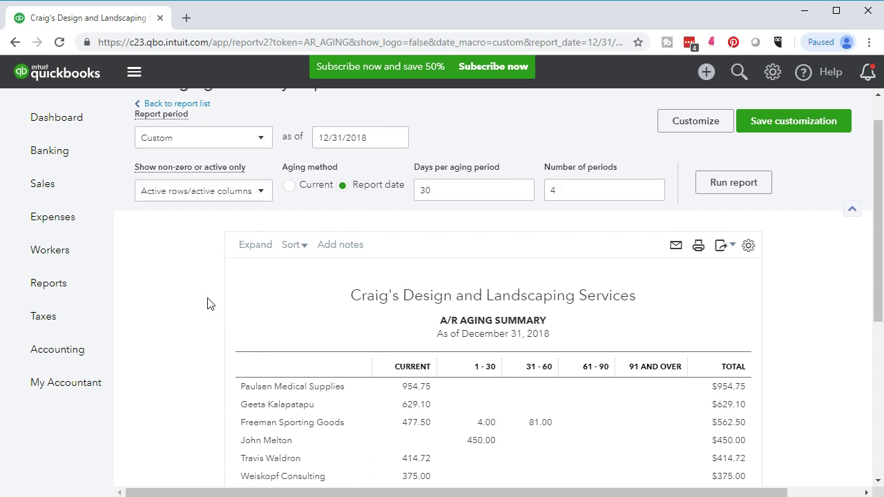
pyautogui.scroll(-4, 210, 304)
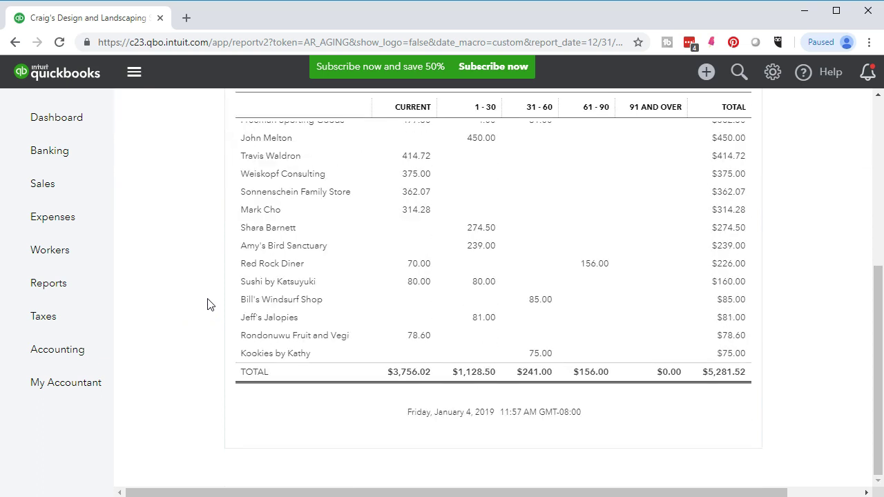
pyautogui.scroll(4, 685, 430)
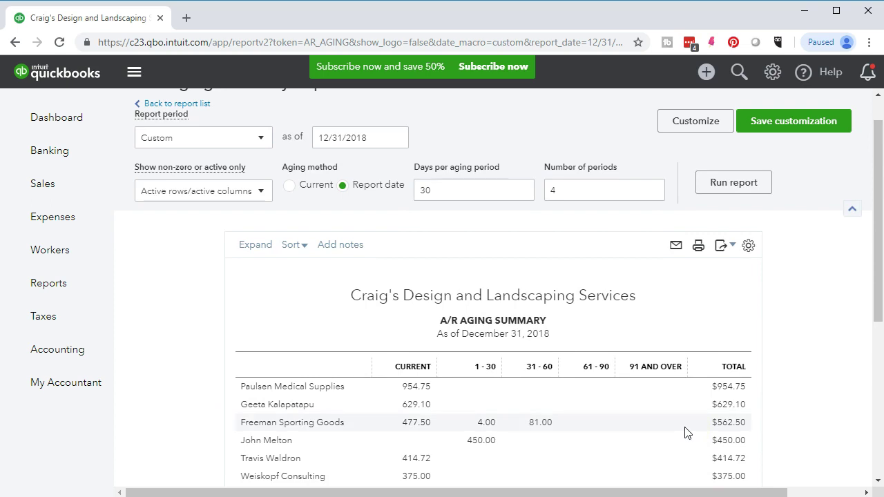
# - Customize the A/R Aging Summary footer to leave out the date prepared and time prepared, and rerun the report
pyautogui.click(704, 133)
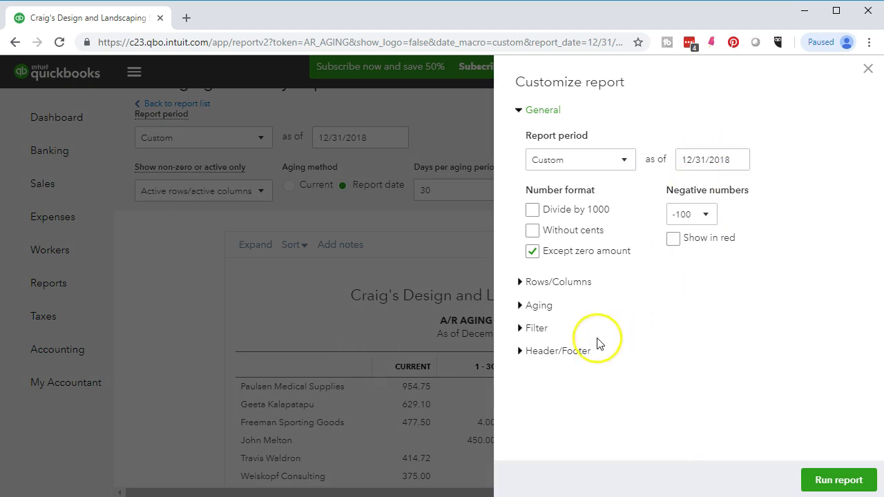
pyautogui.click(524, 359)
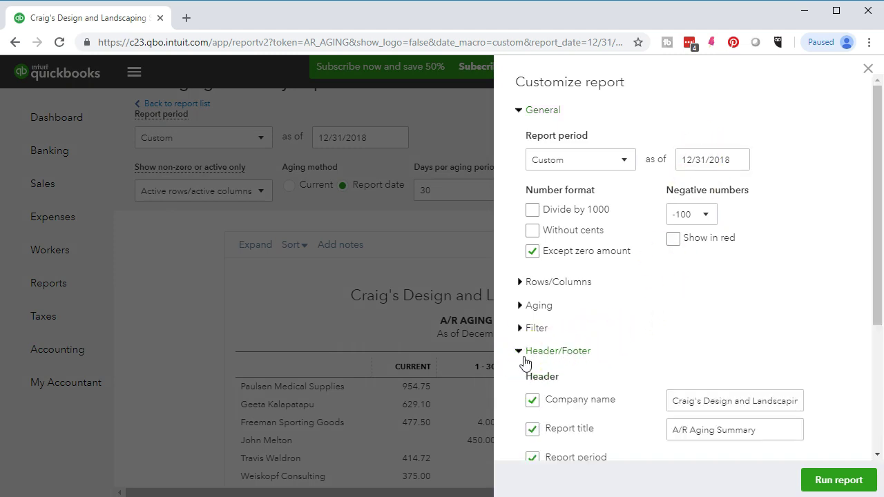
pyautogui.scroll(-3, 525, 366)
pyautogui.click(531, 315)
pyautogui.click(532, 340)
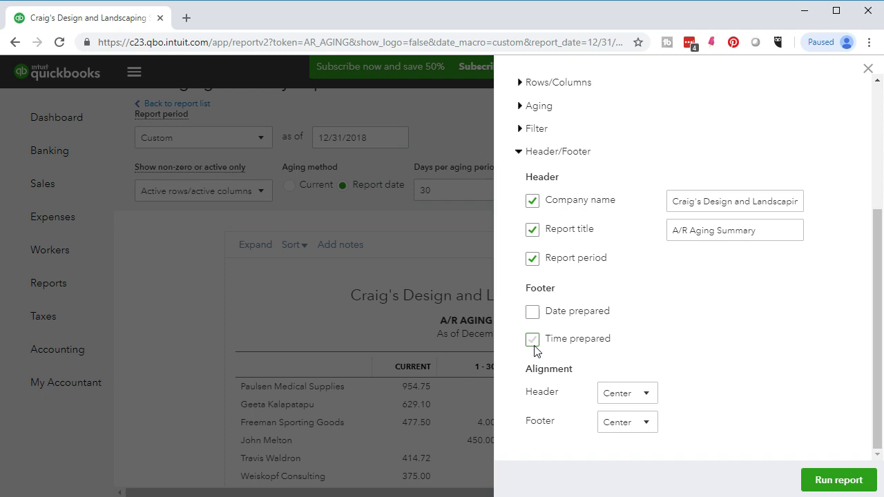
pyautogui.click(822, 480)
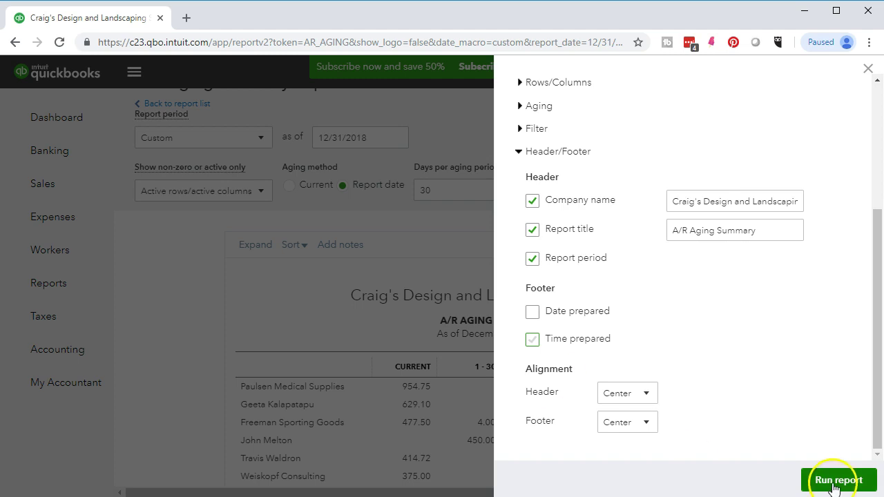
pyautogui.scroll(-2, 780, 415)
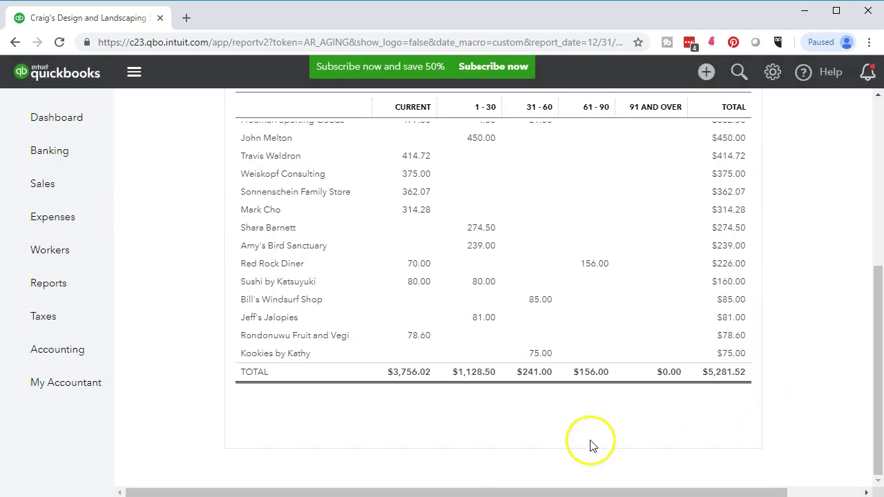
pyautogui.scroll(5, 587, 440)
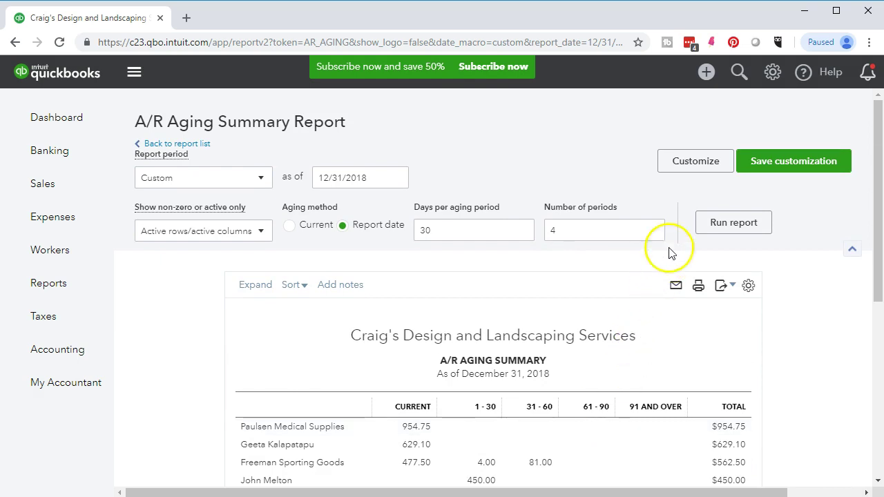
# - Customize the report's numbers to show without cents, with negatives as (100) in red, and rerun the report
pyautogui.click(691, 168)
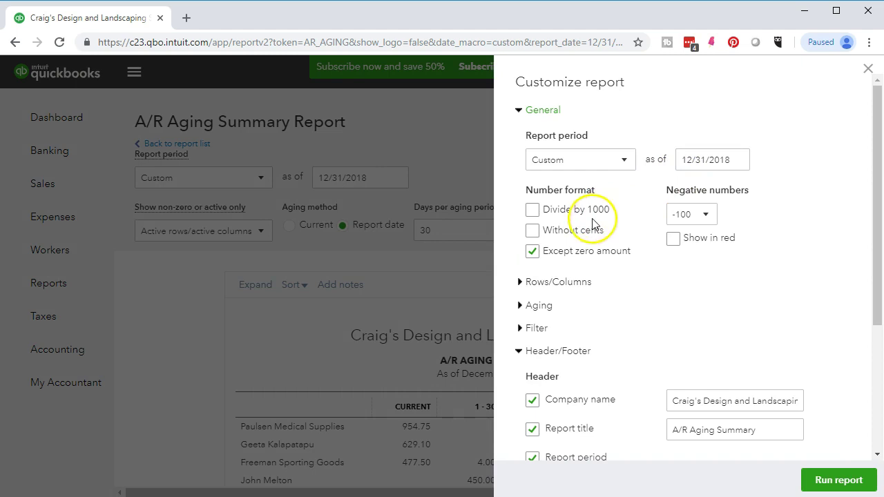
pyautogui.click(532, 232)
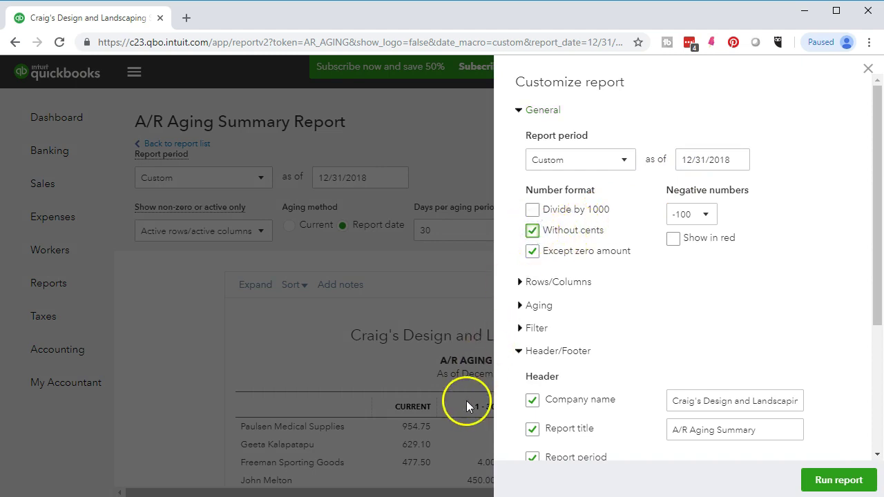
pyautogui.click(706, 216)
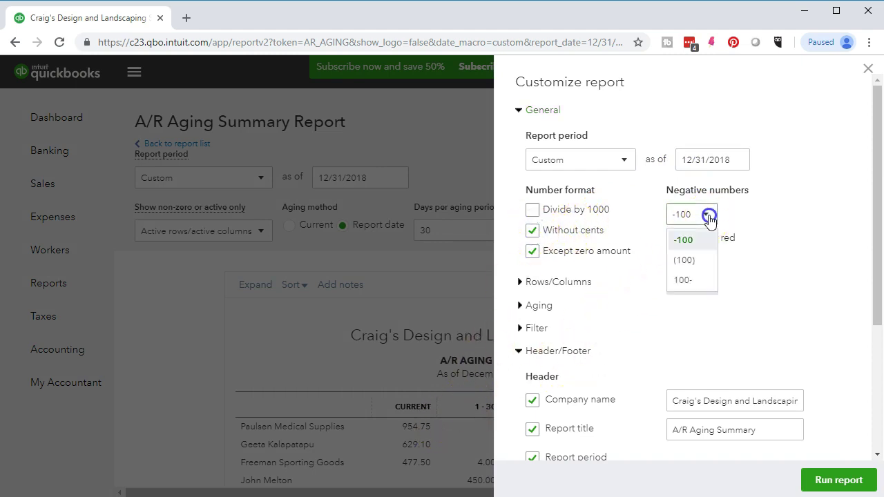
pyautogui.click(701, 261)
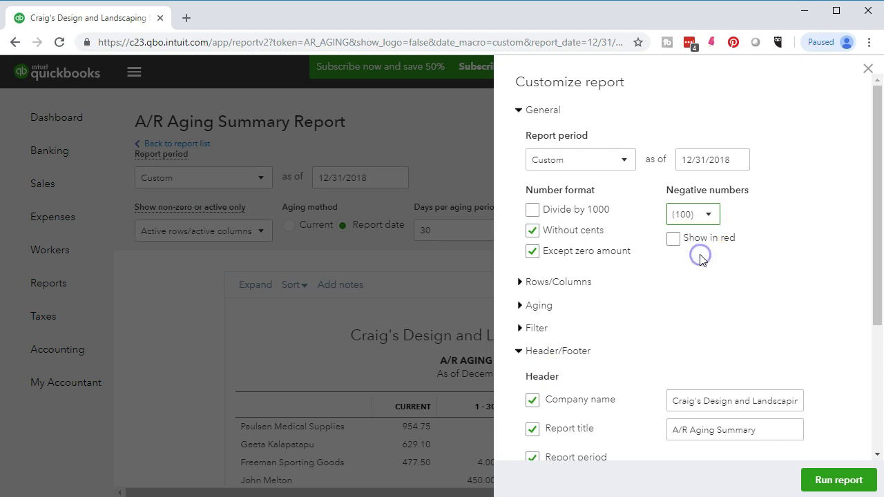
pyautogui.click(673, 239)
pyautogui.click(804, 476)
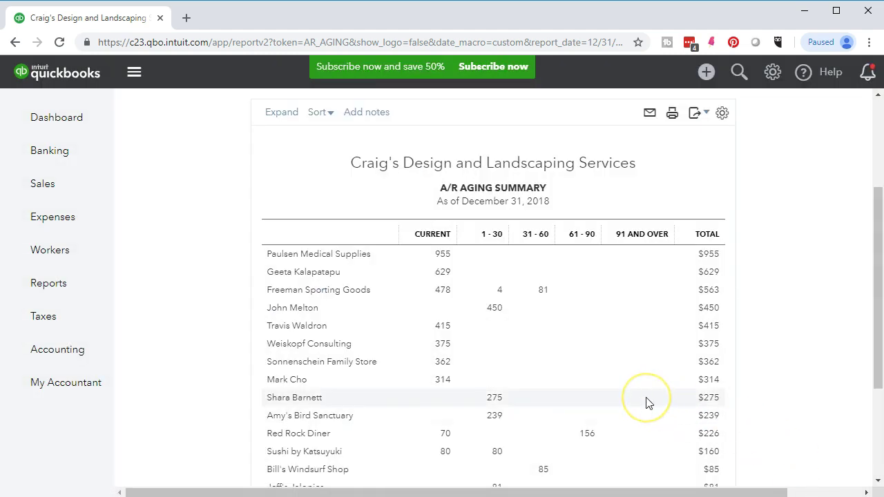
pyautogui.scroll(-3, 648, 403)
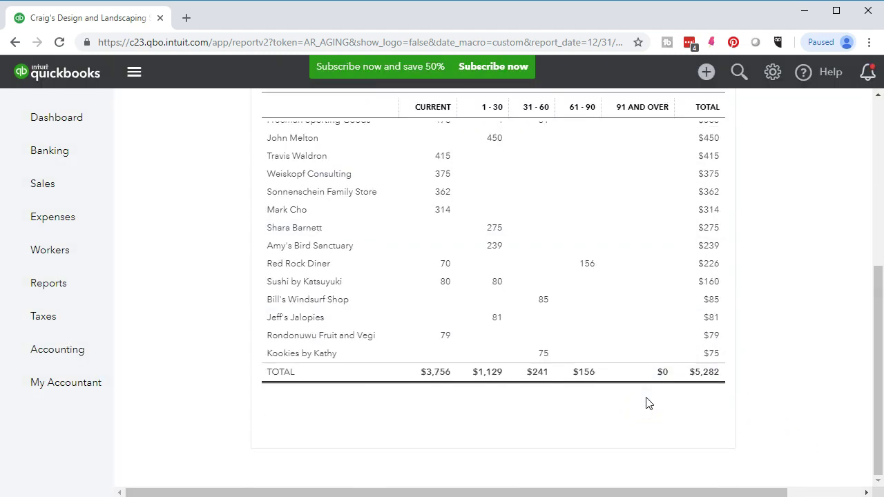
pyautogui.scroll(4, 648, 403)
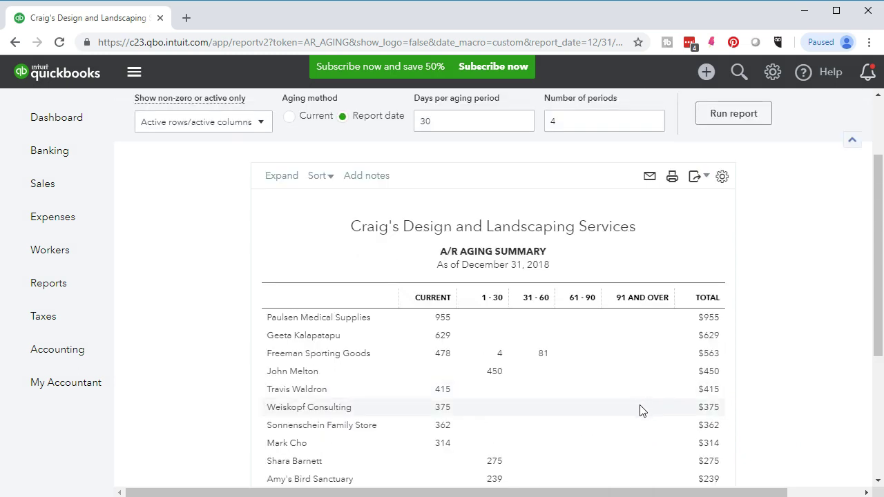
# - Save the customized report as A/R Aging Summary in the My Reports group
pyautogui.scroll(1, 639, 410)
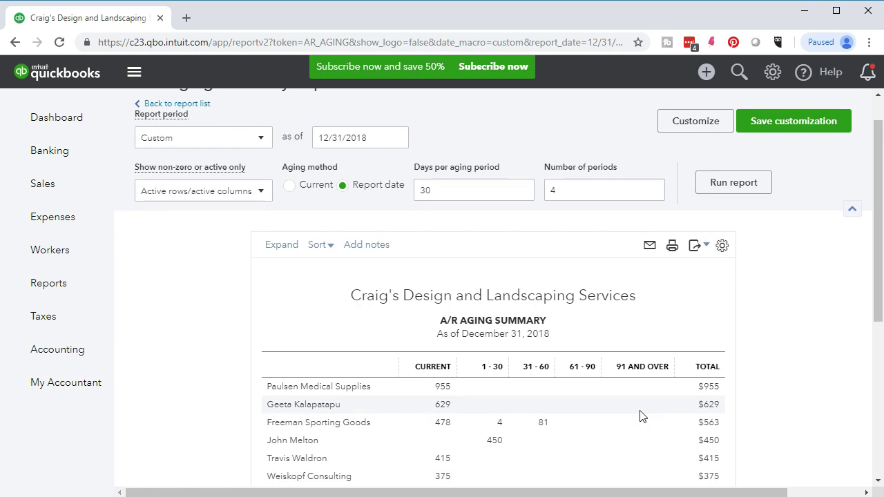
pyautogui.click(777, 135)
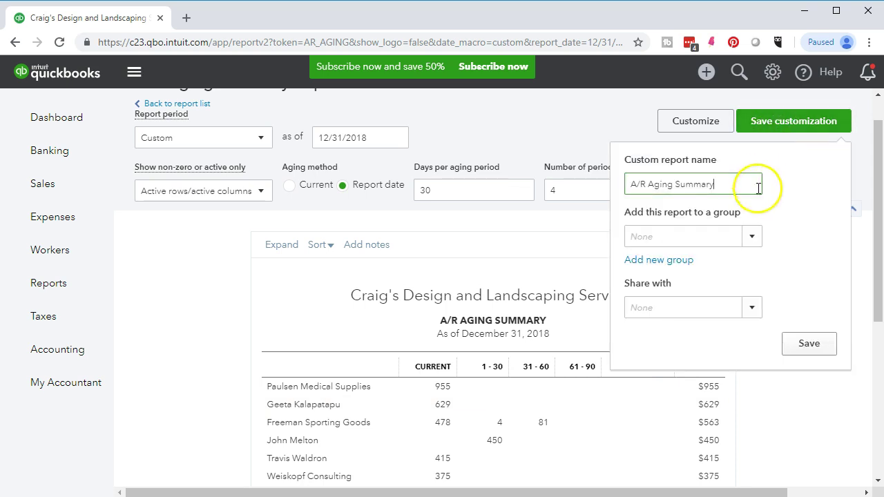
pyautogui.click(751, 237)
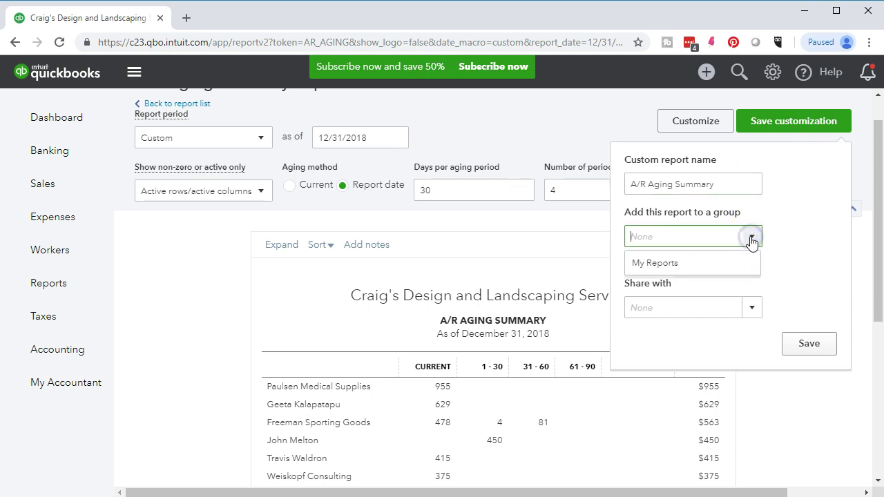
pyautogui.click(691, 270)
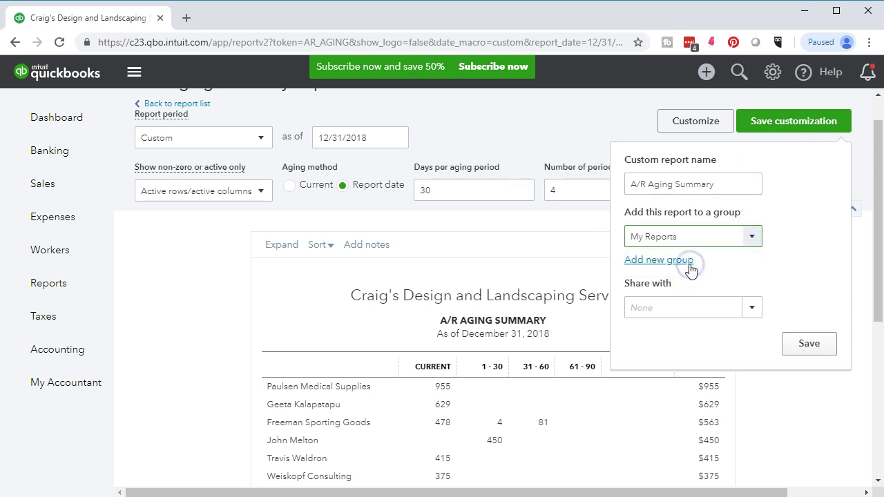
pyautogui.click(790, 344)
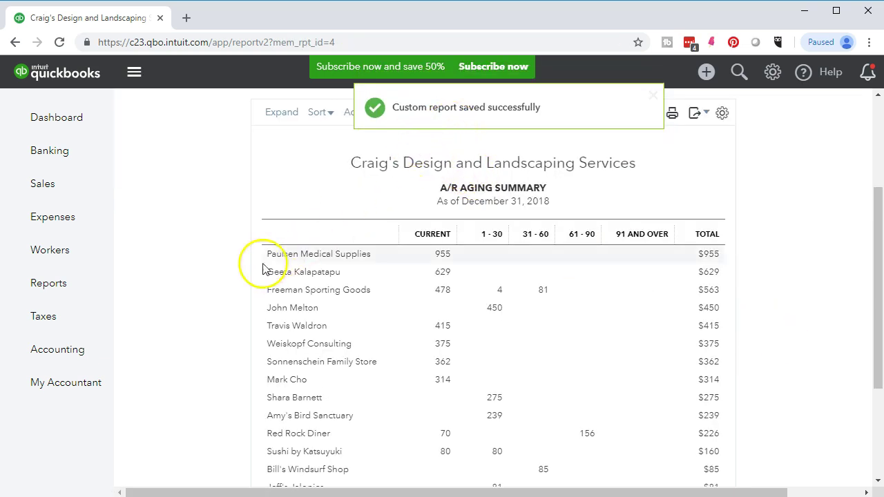
pyautogui.click(236, 294)
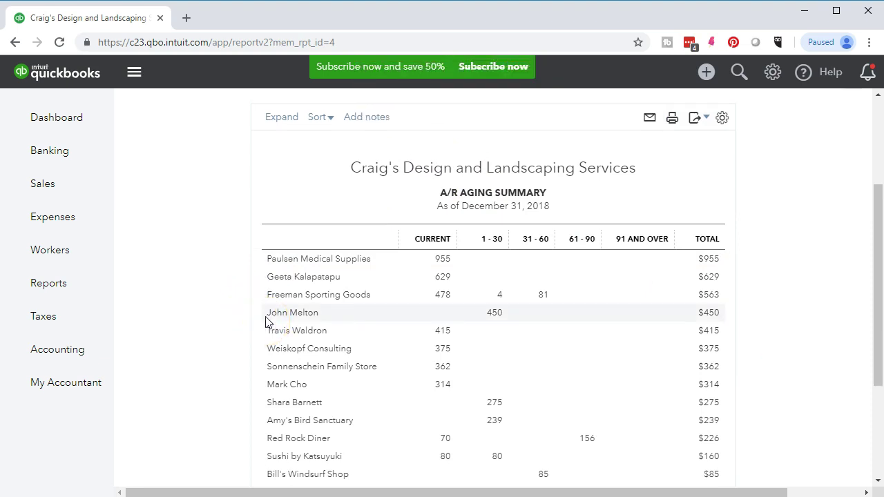
pyautogui.scroll(2, 266, 322)
pyautogui.click(207, 340)
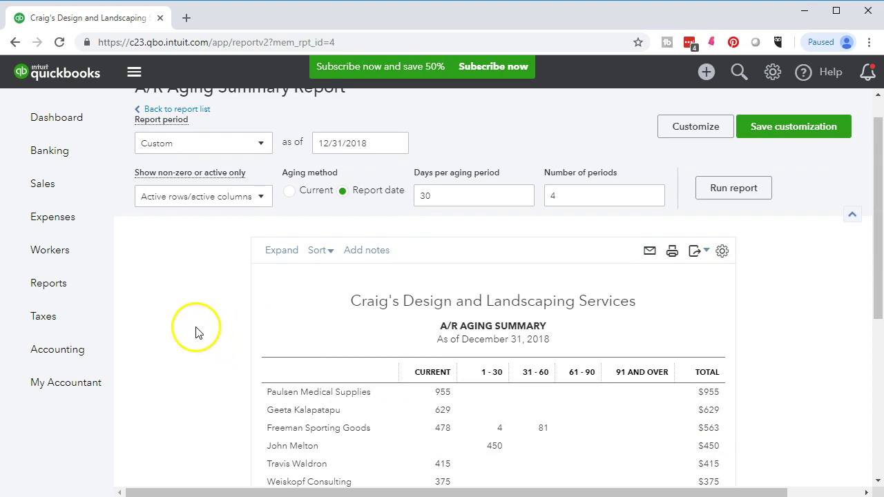
# - Open the saved A/R Aging Summary from the My Reports group in the custom reports list
pyautogui.click(83, 298)
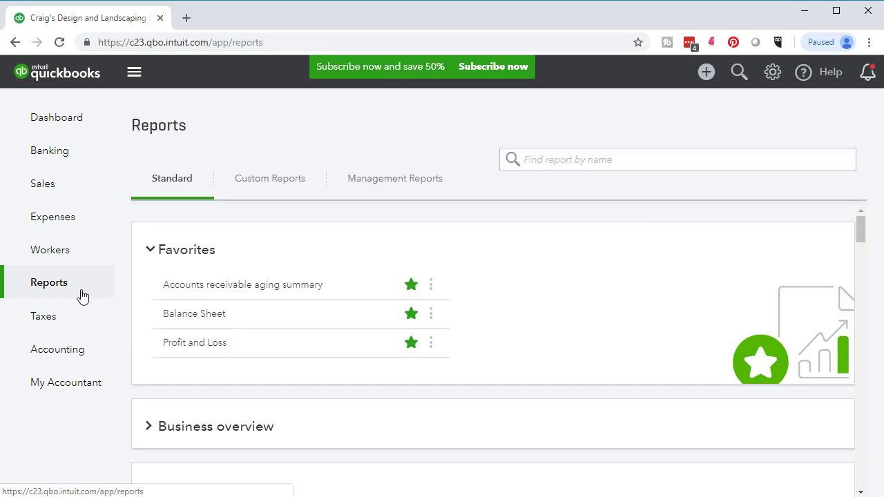
pyautogui.click(262, 181)
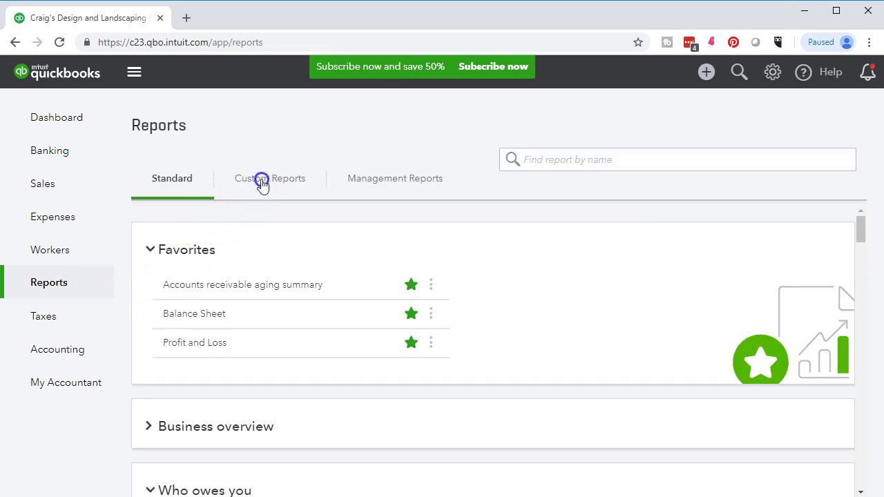
pyautogui.click(147, 275)
pyautogui.click(147, 275)
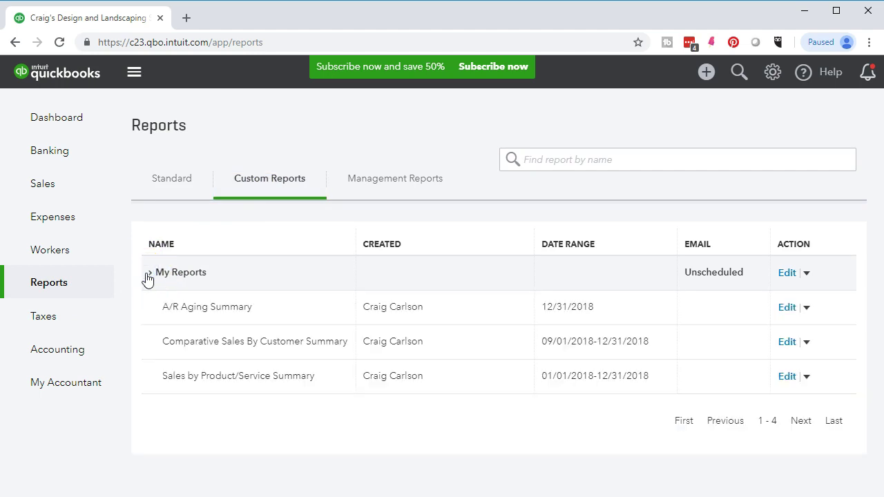
pyautogui.click(217, 316)
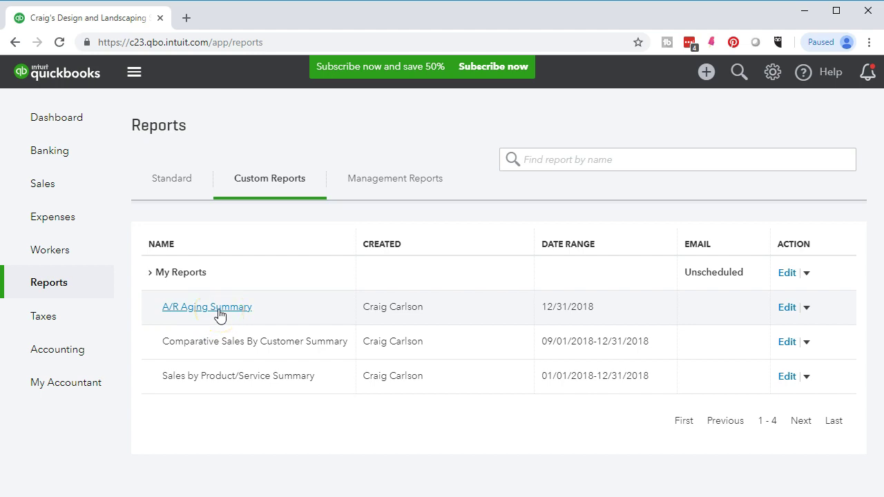
pyautogui.click(219, 313)
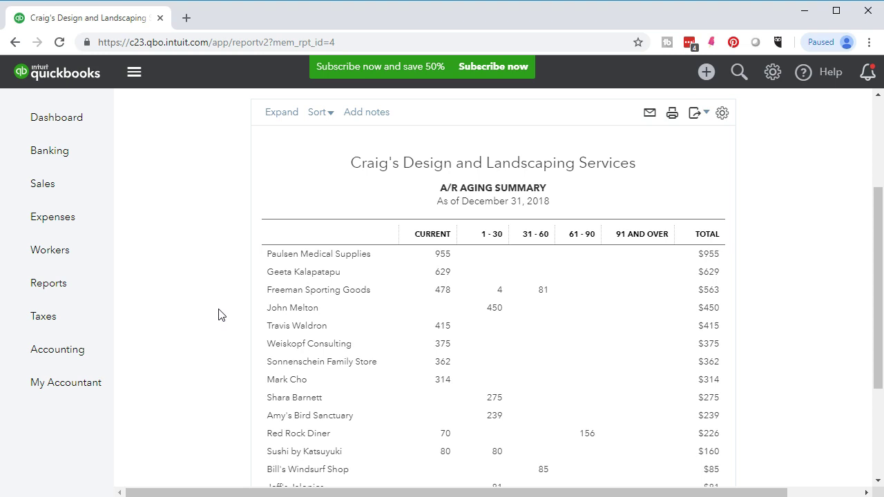
# - Preview the A/R Aging Summary for printing in portrait orientation and print it to CutePDF Writer
pyautogui.scroll(1, 219, 314)
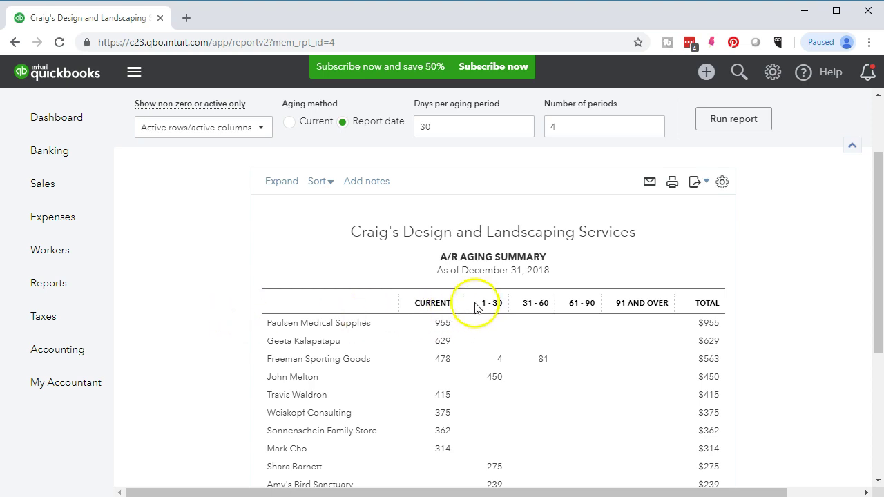
pyautogui.click(672, 184)
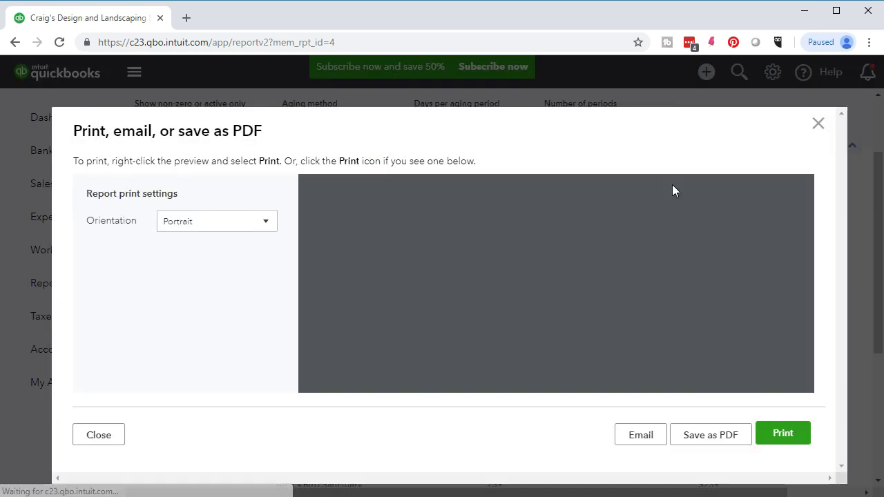
pyautogui.scroll(-5, 675, 272)
pyautogui.scroll(5, 675, 280)
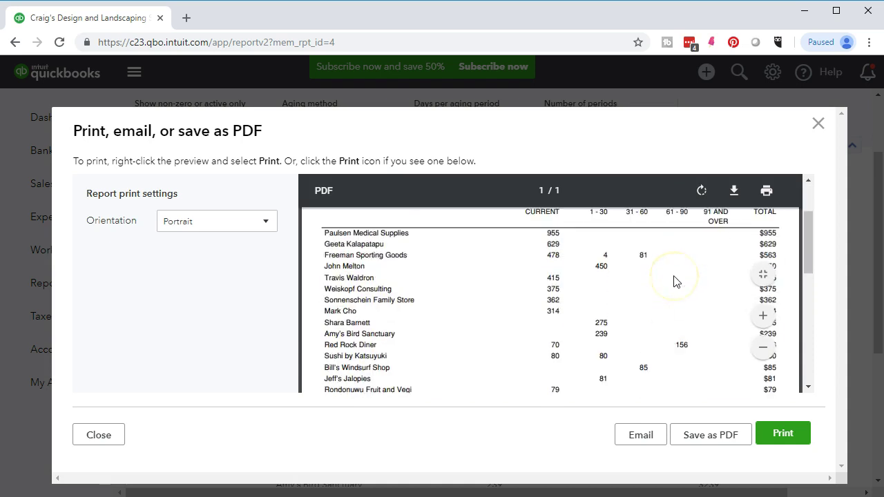
pyautogui.click(767, 191)
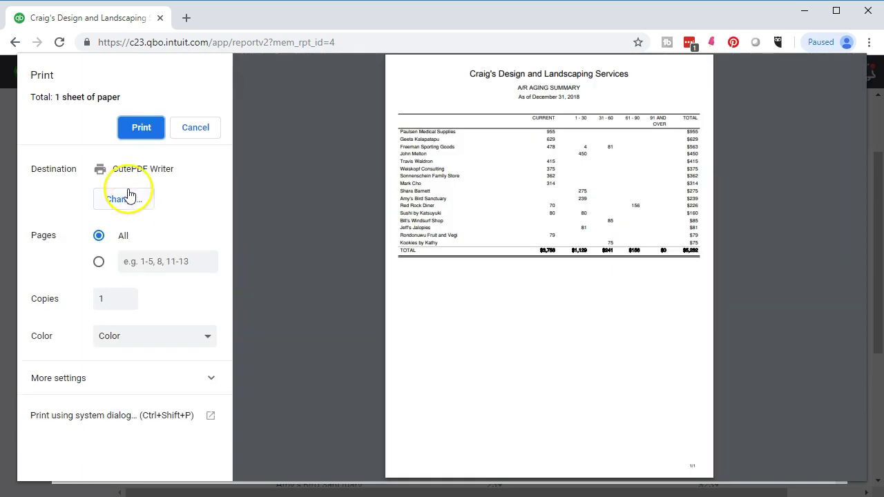
pyautogui.click(135, 130)
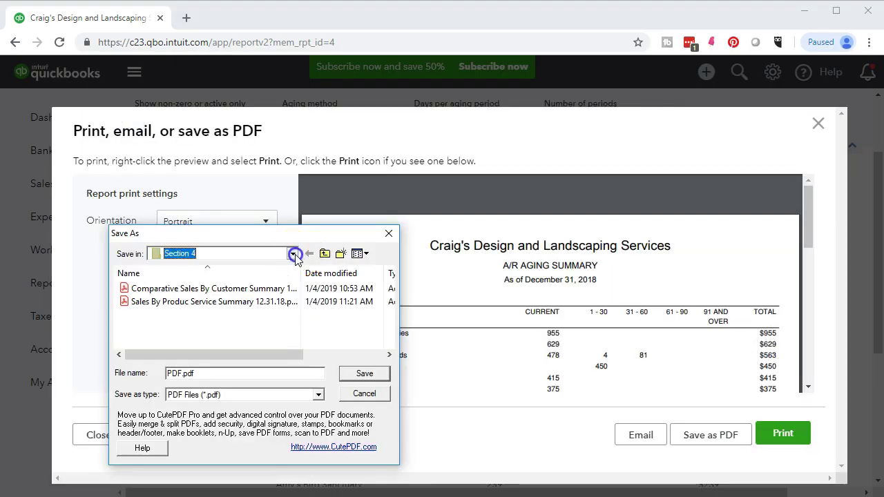
# - Choose the Section 4 folder inside the Desktop's GGG folder as the save location for the PDF
pyautogui.click(292, 254)
pyautogui.click(235, 271)
pyautogui.scroll(-5, 236, 312)
pyautogui.scroll(-2, 237, 312)
pyautogui.click(146, 327)
pyautogui.click(145, 328)
pyautogui.click(147, 331)
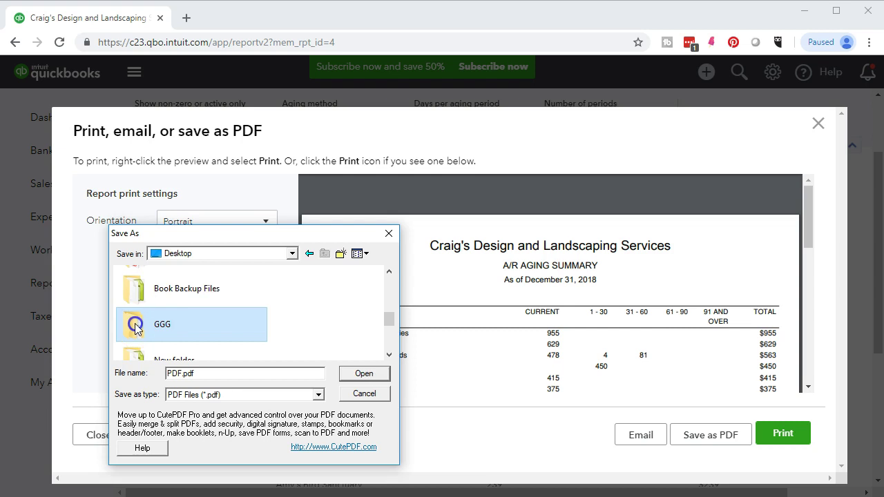
pyautogui.doubleClick(141, 328)
pyautogui.click(163, 342)
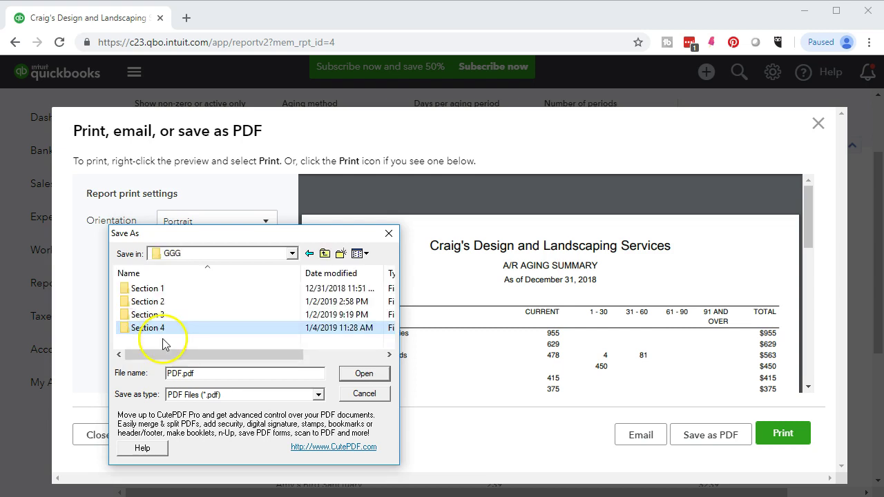
pyautogui.doubleClick(147, 330)
pyautogui.click(197, 354)
# - Name the PDF AR Aging Summary 12.31.18 and save it
pyautogui.click(212, 373)
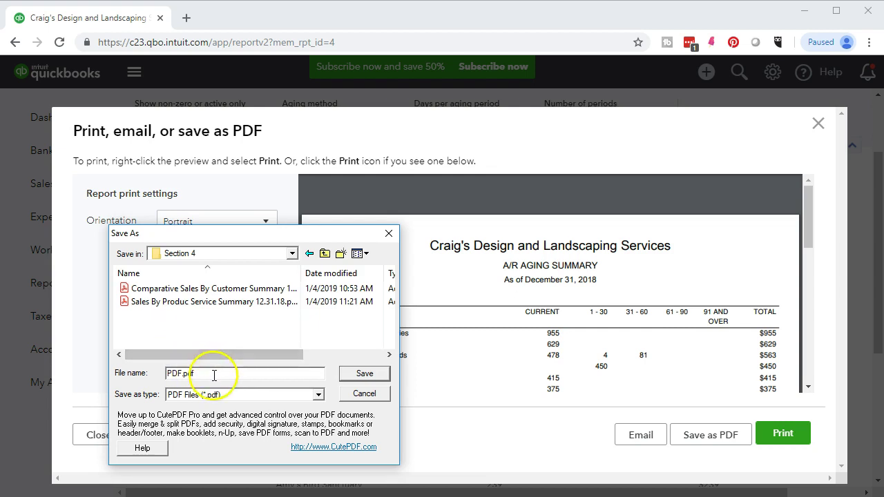
pyautogui.moveTo(215, 375); pyautogui.dragTo(115, 374)
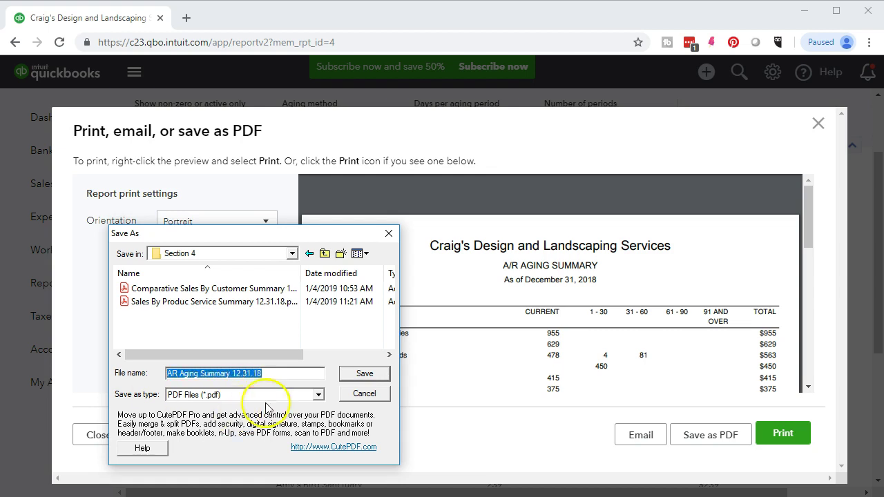
pyautogui.click(364, 375)
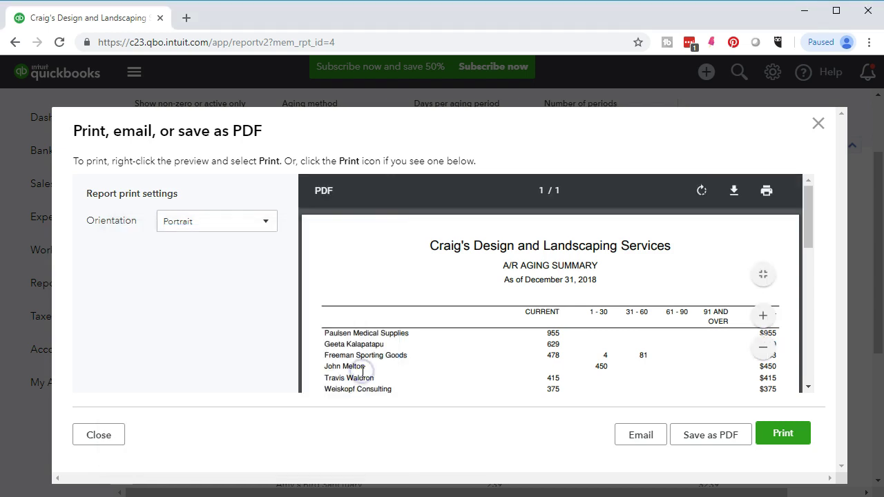
# - Close the print preview, export the A/R Aging Summary to Excel, and open the downloaded workbook
pyautogui.click(818, 124)
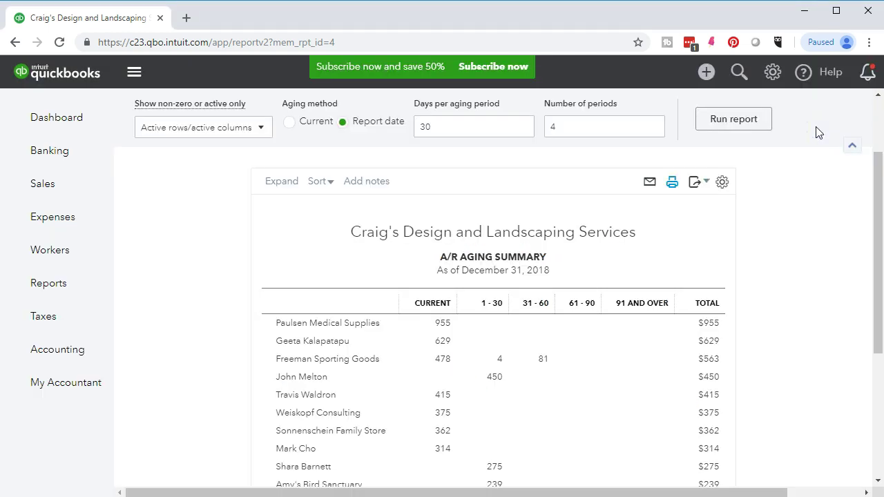
pyautogui.click(706, 183)
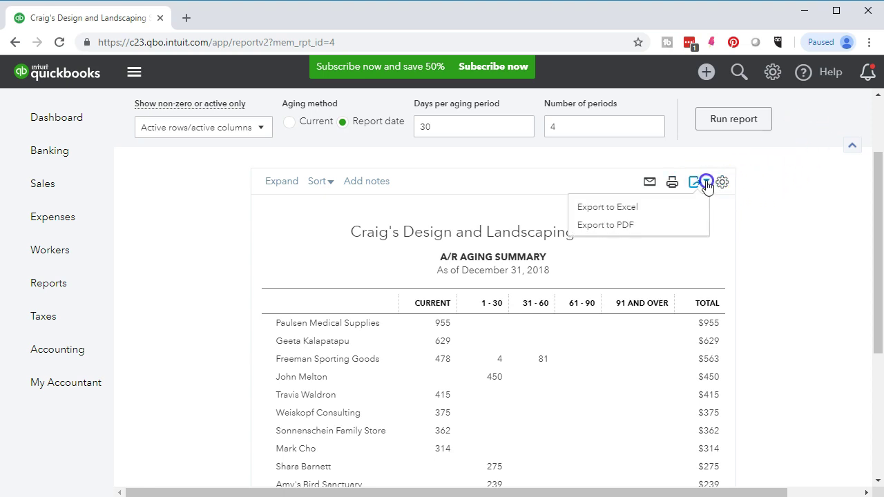
pyautogui.click(676, 207)
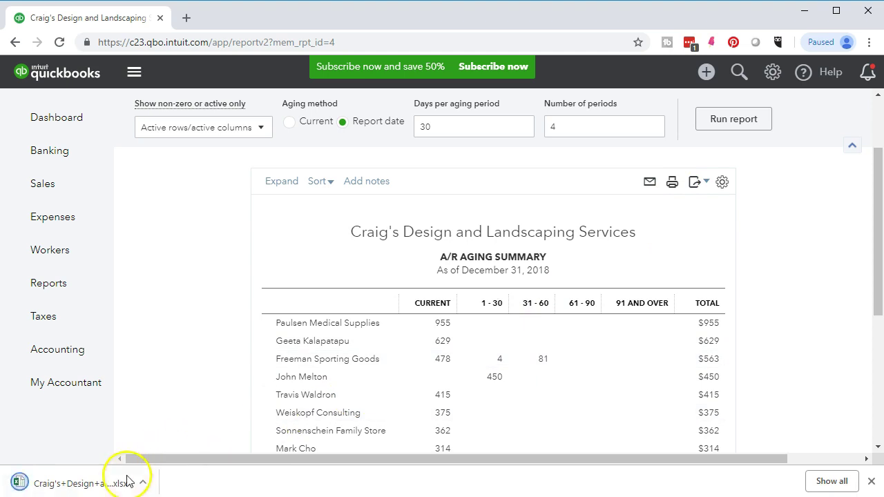
pyautogui.click(119, 484)
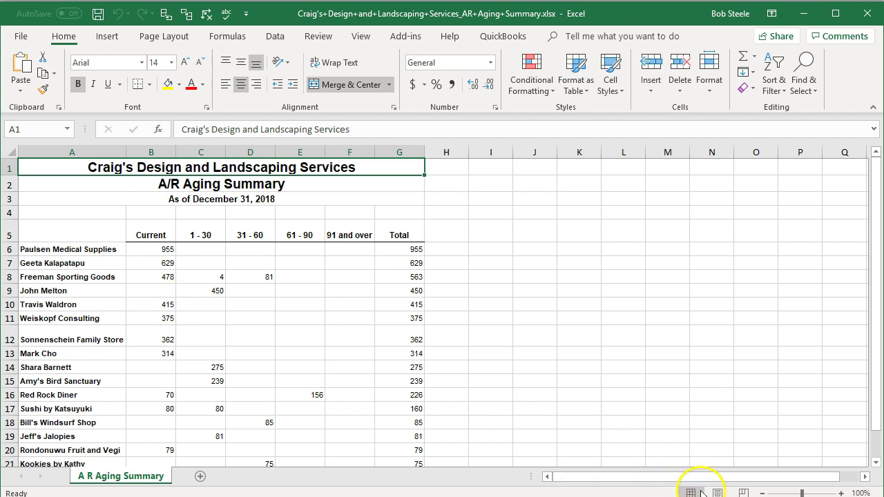
# - Check the exported report's page fit in Page Layout view, then return to Normal view
pyautogui.click(717, 492)
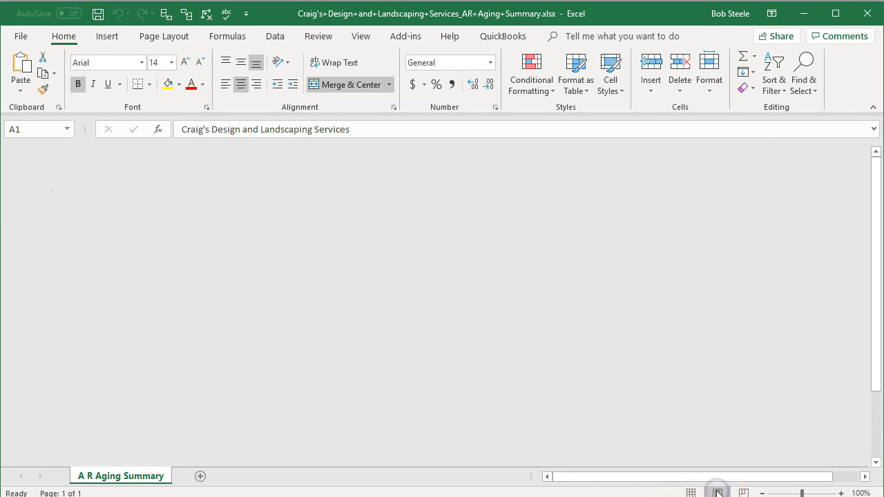
pyautogui.scroll(-3, 524, 391)
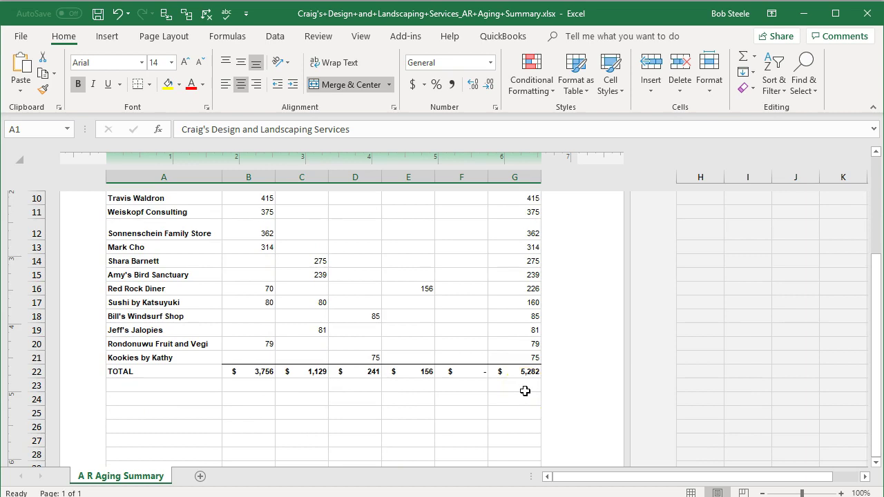
pyautogui.scroll(3, 525, 391)
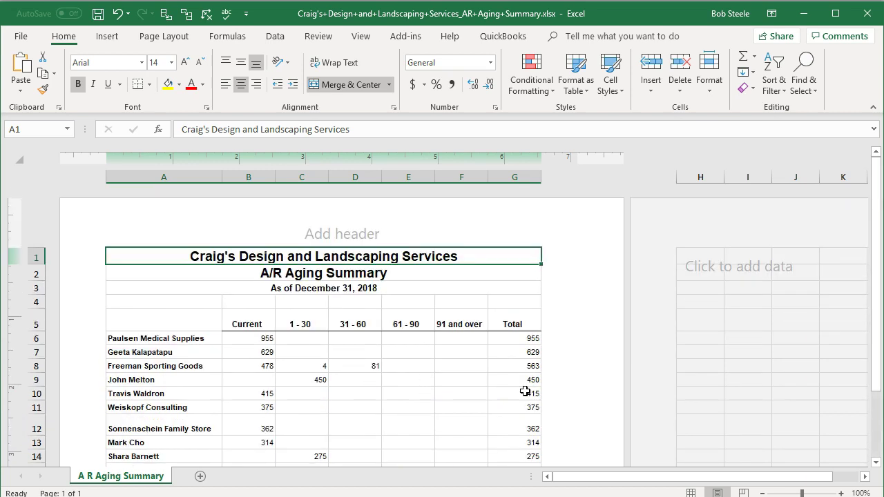
pyautogui.click(690, 492)
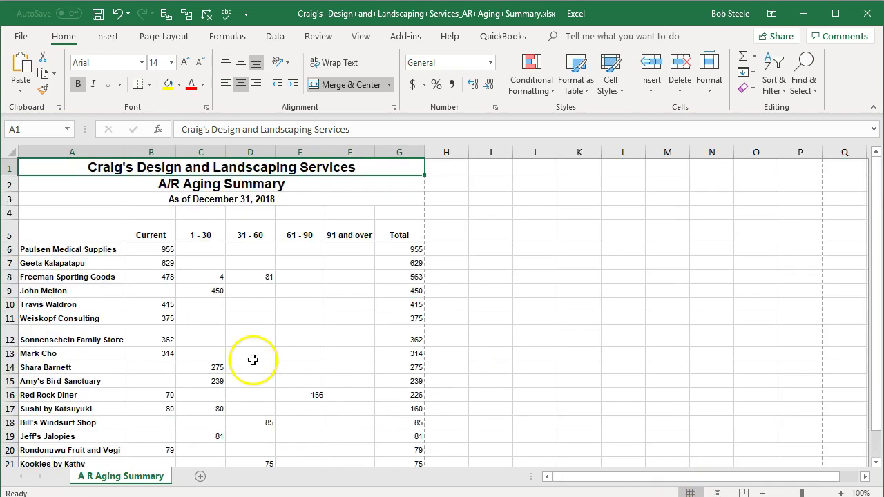
# - Start saving the exported workbook under a new name, choosing the Section 4 folder inside the Desktop's GGG folder as the location
pyautogui.click(21, 36)
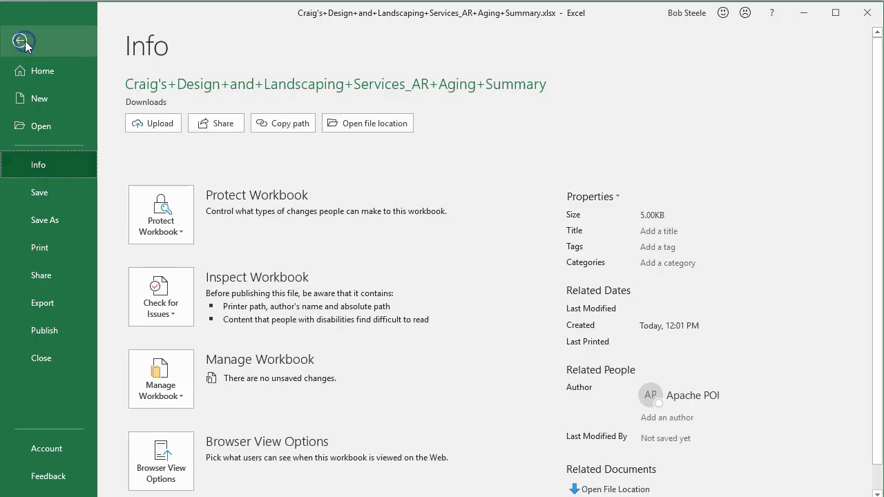
pyautogui.click(50, 220)
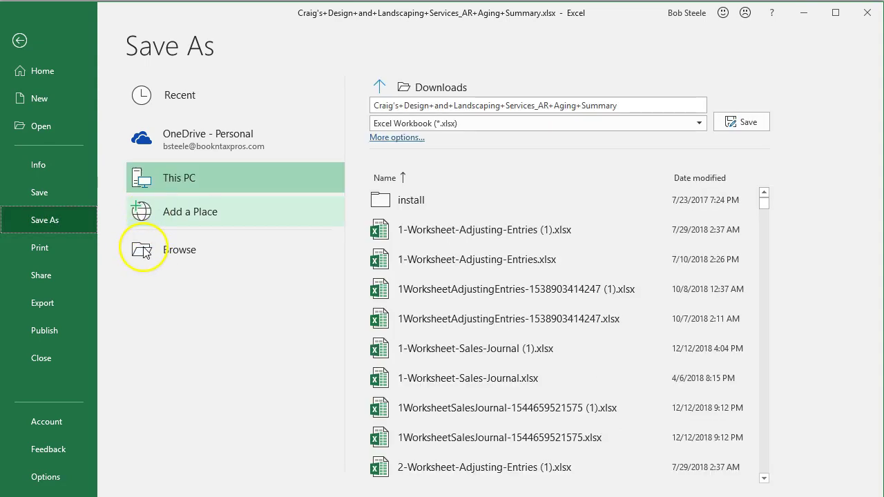
pyautogui.click(143, 251)
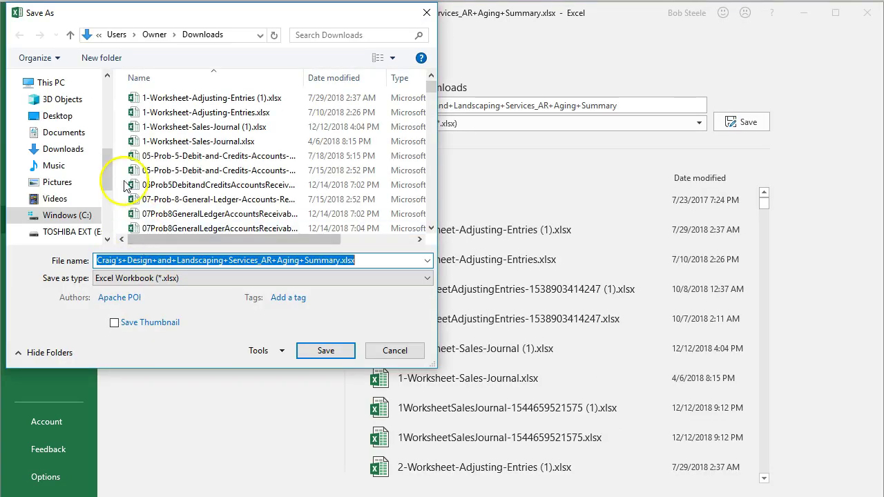
pyautogui.scroll(5, 109, 160)
pyautogui.click(60, 105)
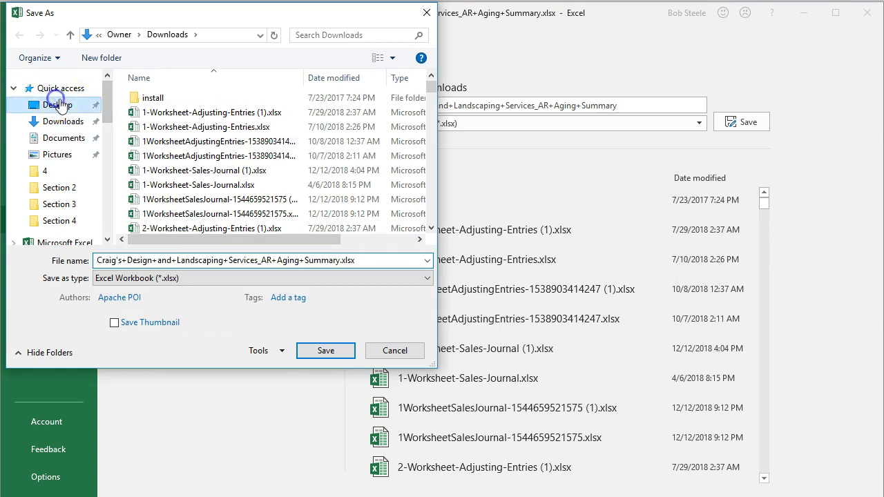
pyautogui.doubleClick(311, 121)
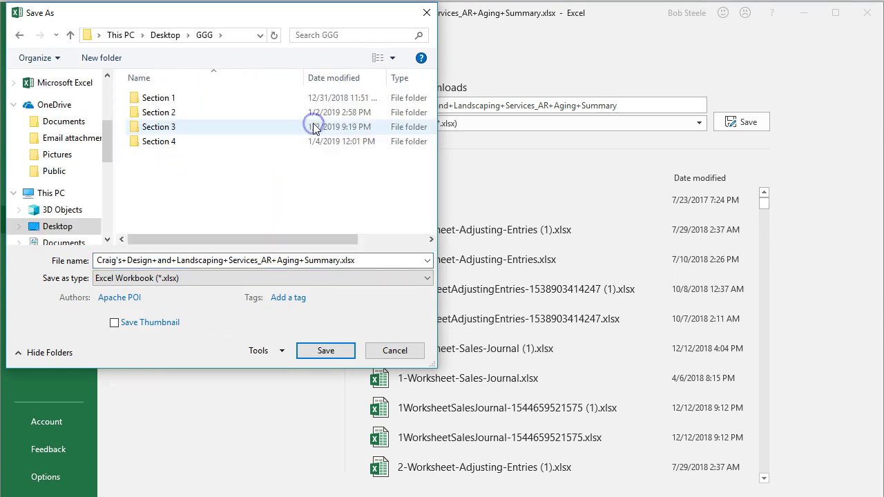
pyautogui.doubleClick(146, 143)
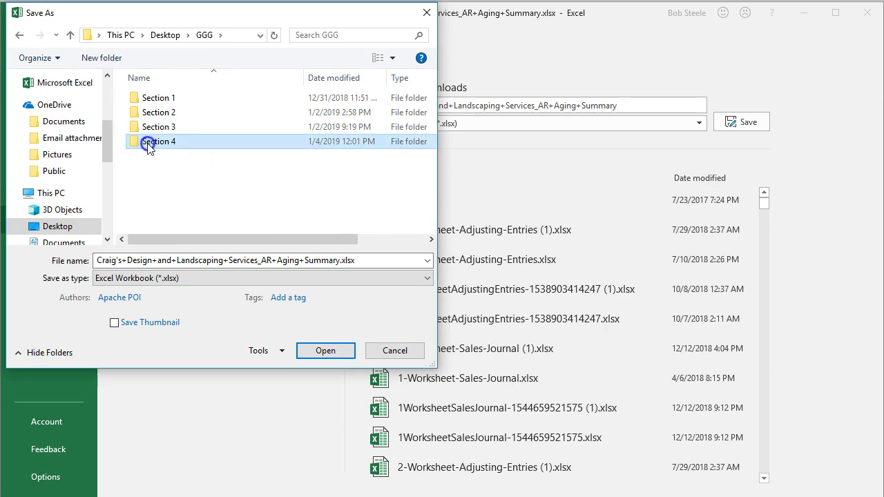
# - Name the workbook AR Aging Summary 12.31.18 and save it as an Excel Workbook
pyautogui.moveTo(361, 261); pyautogui.dragTo(121, 264)
pyautogui.write('AR Aging Summary 12.31.18')
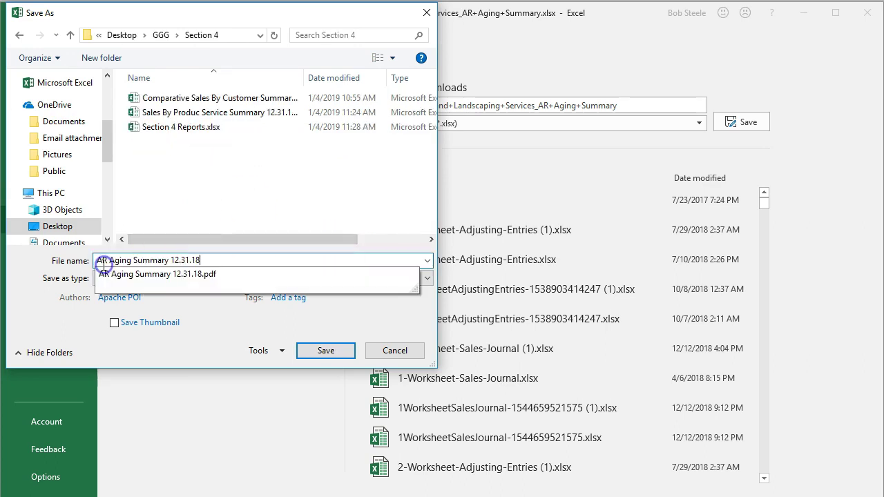
pyautogui.click(214, 332)
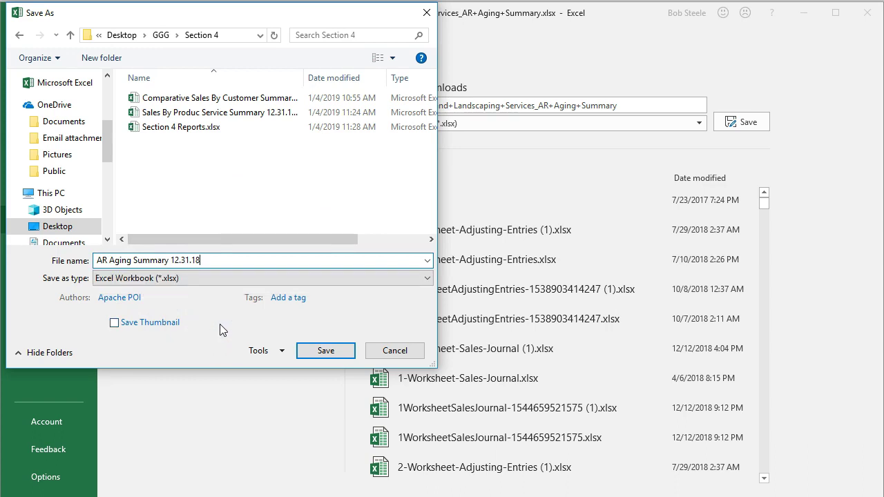
pyautogui.click(308, 351)
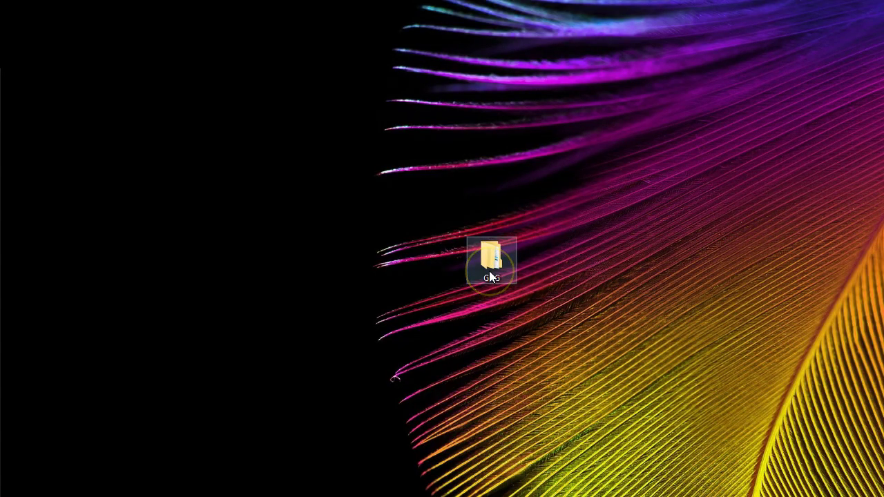
# - Open Section 4 Reports.xlsx from the Section 4 folder in the desktop's GGG folder and add a blank worksheet after Sales by Customer Summary
pyautogui.doubleClick(489, 272)
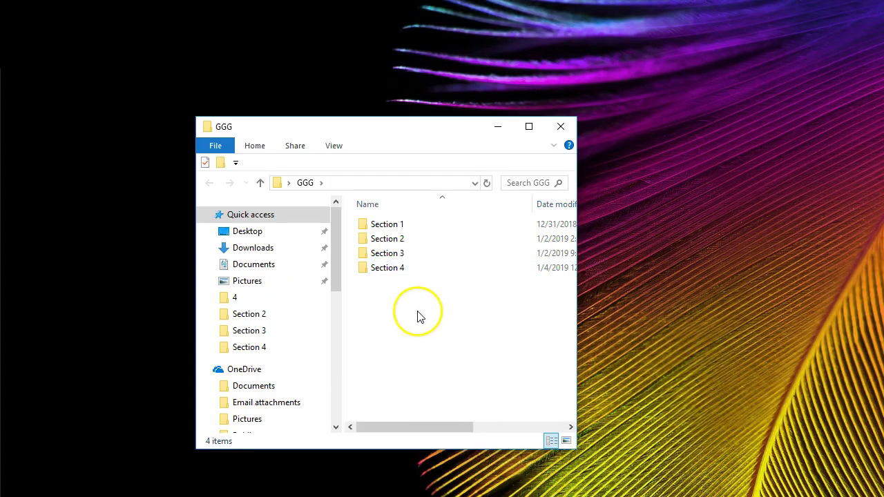
pyautogui.doubleClick(390, 269)
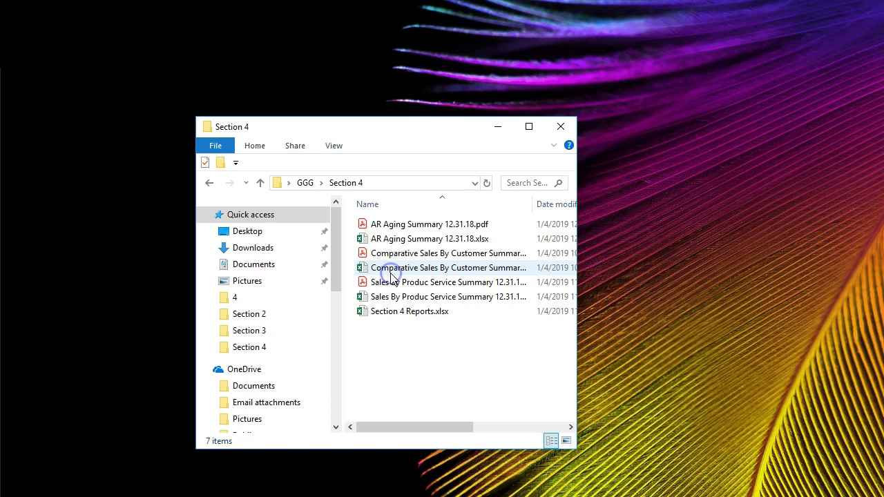
pyautogui.click(385, 334)
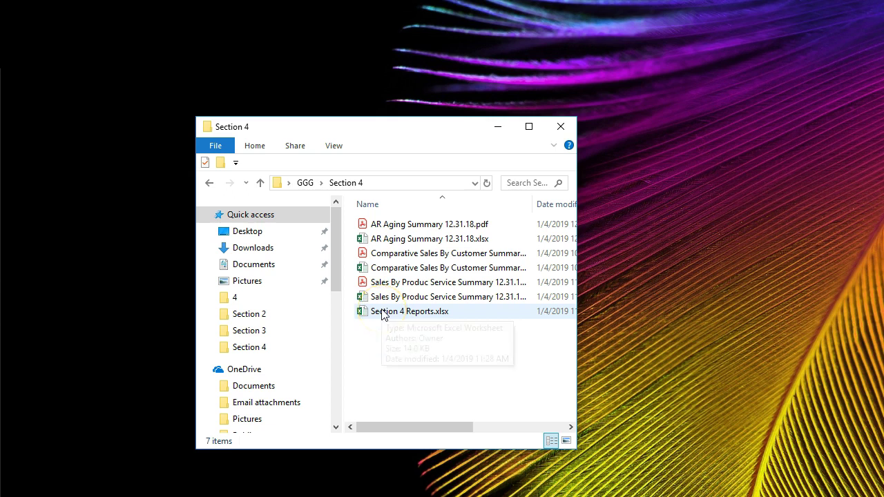
pyautogui.doubleClick(384, 312)
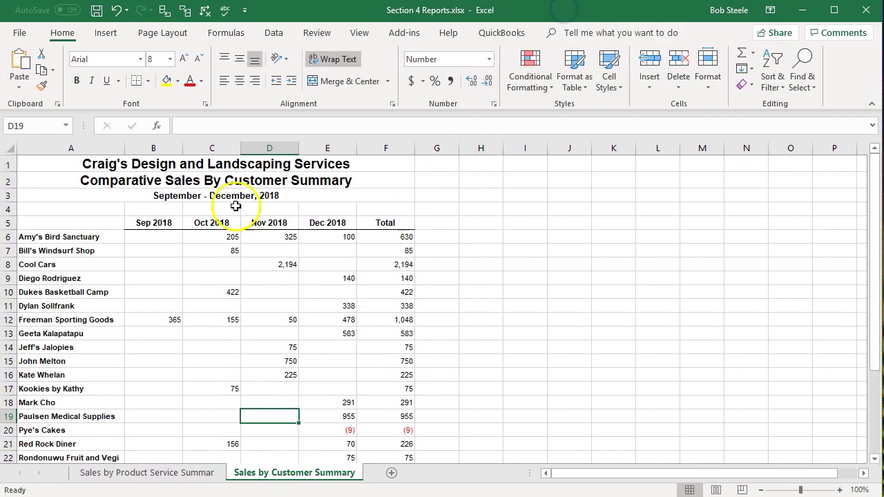
pyautogui.click(391, 472)
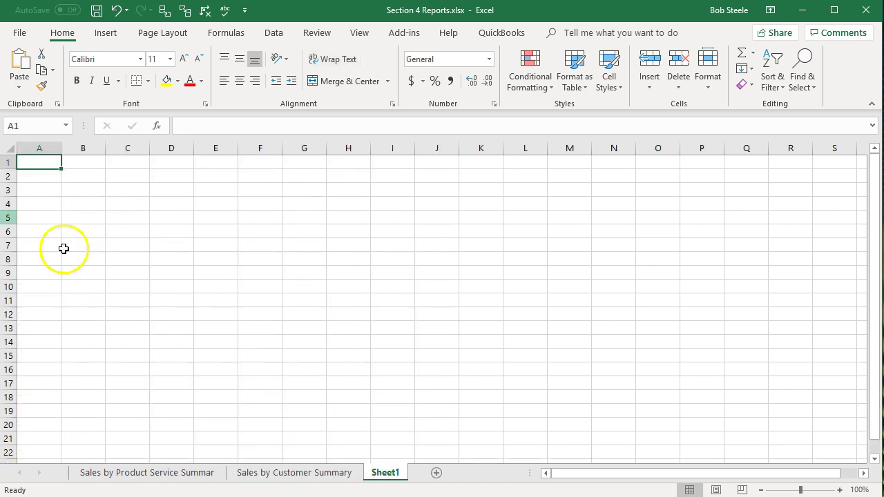
# - Copy the entire sheet from AR Aging Summary 12.31.18.xlsx and paste it at cell A1 of the blank sheet in Section 4 Reports.xlsx
pyautogui.moveTo(0, 62); pyautogui.dragTo(428, 4)
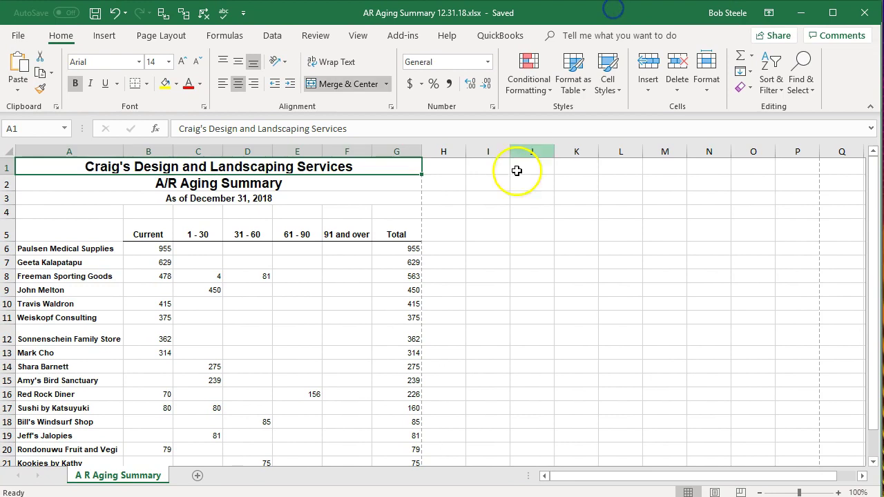
pyautogui.click(7, 151)
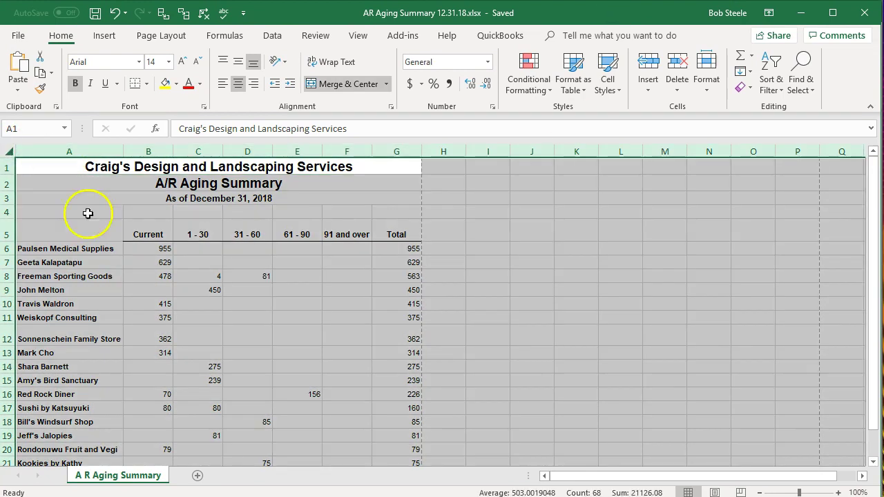
pyautogui.rightClick(144, 259)
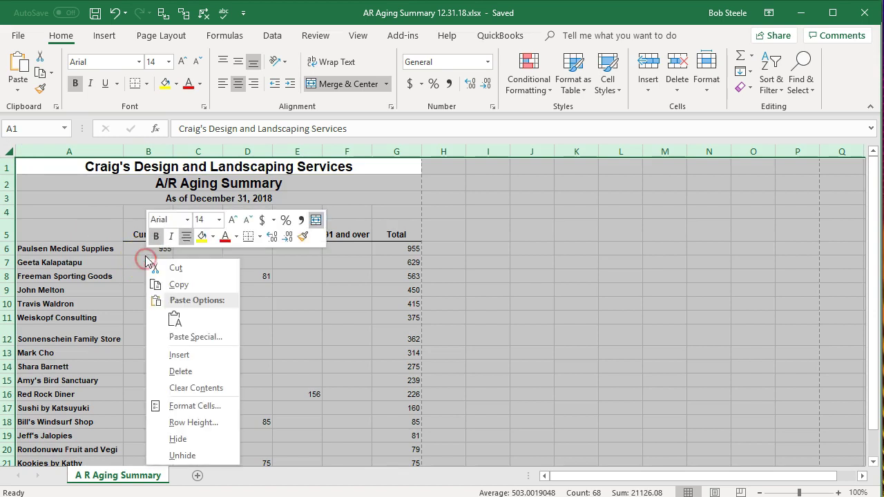
pyautogui.click(166, 287)
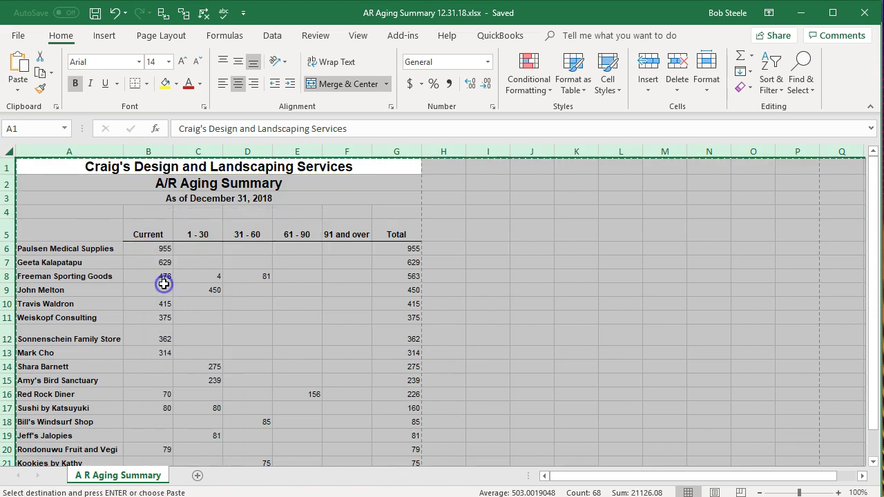
pyautogui.click(800, 14)
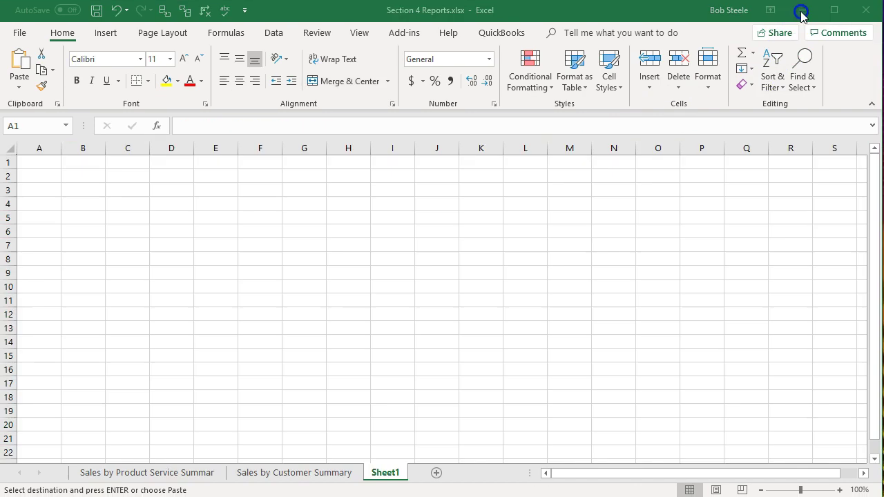
pyautogui.rightClick(47, 163)
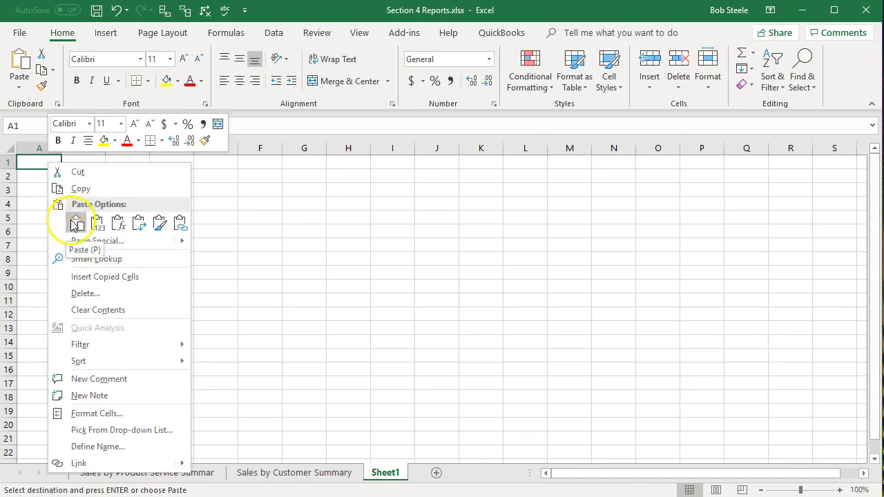
pyautogui.click(76, 223)
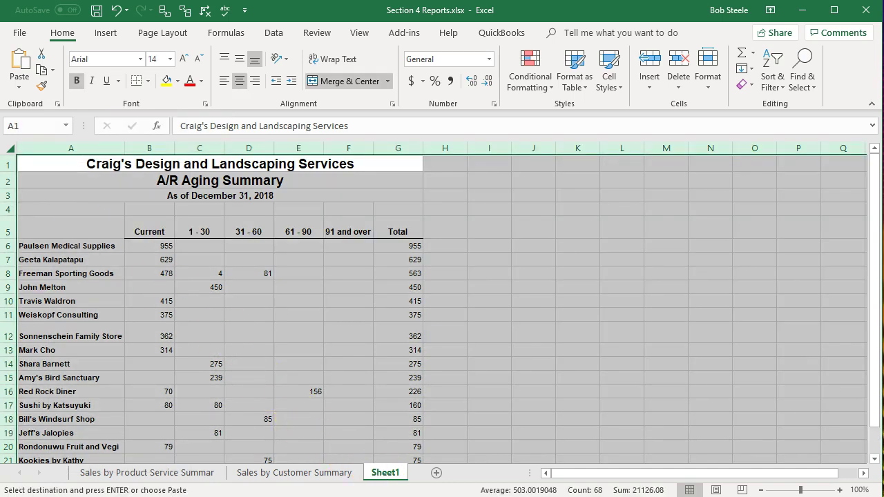
# - Rename the pasted sheet in Section 4 Reports.xlsx as A R Aging Summary, reusing the source workbook's sheet name
pyautogui.hotkey('alt', 'Tab')
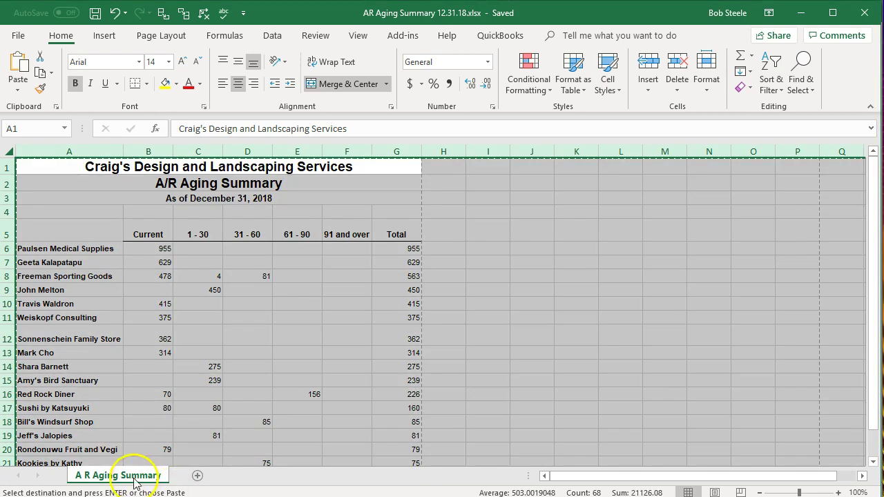
pyautogui.doubleClick(97, 477)
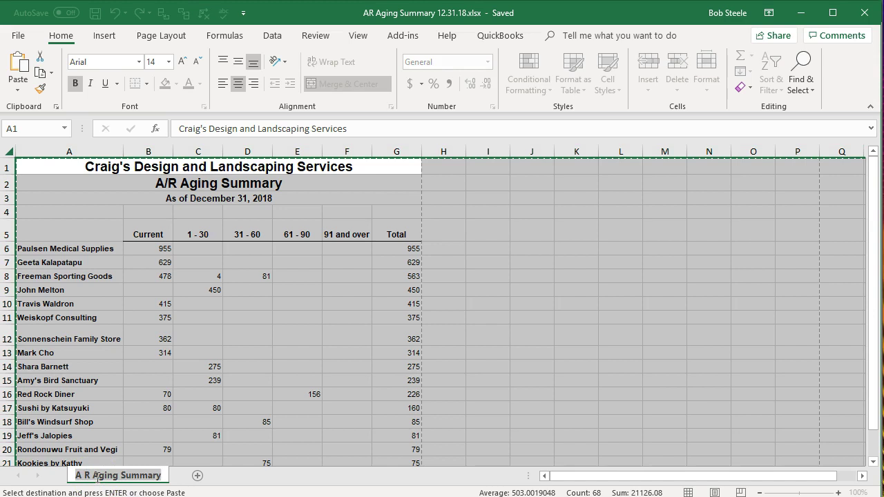
pyautogui.click(159, 371)
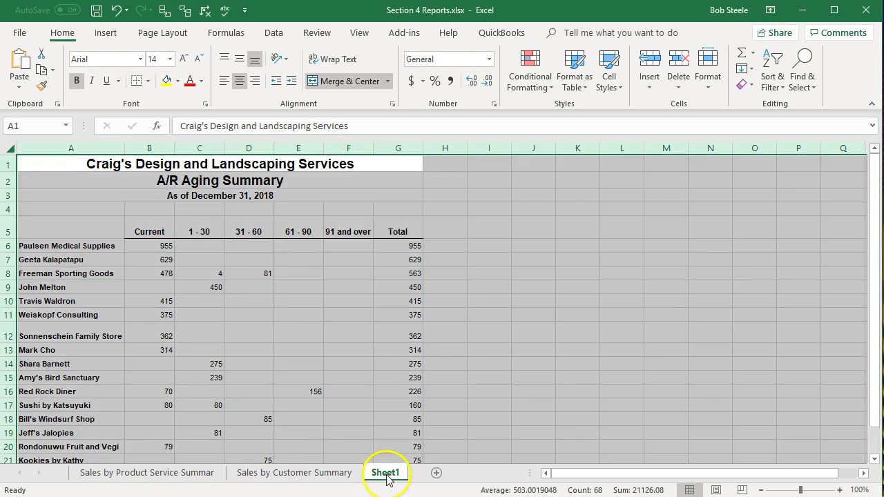
pyautogui.doubleClick(387, 474)
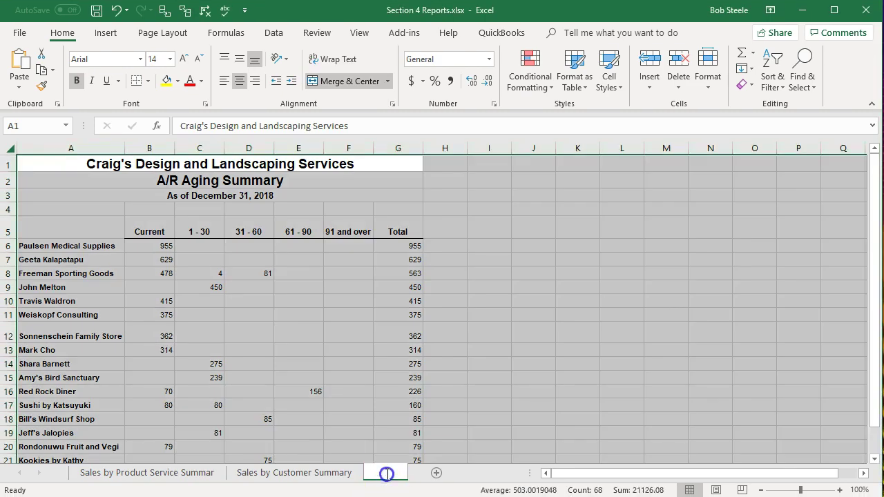
pyautogui.write('A R Aging Summary')
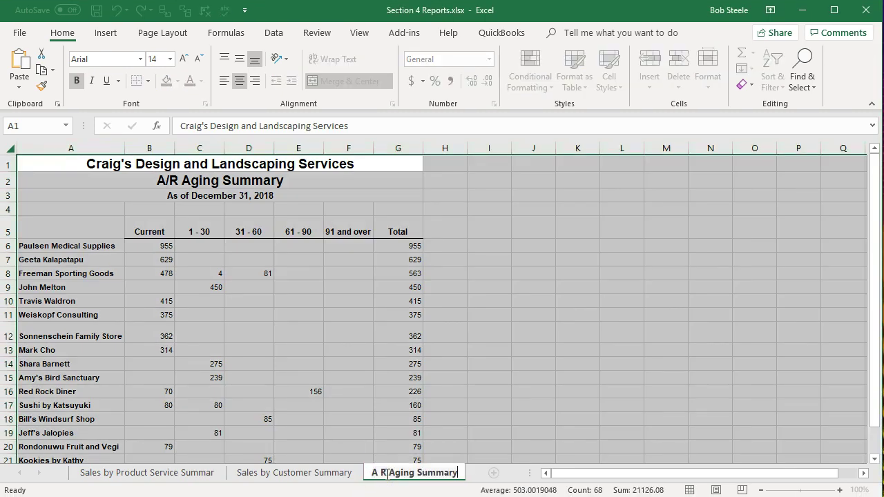
pyautogui.click(381, 472)
pyautogui.click(370, 406)
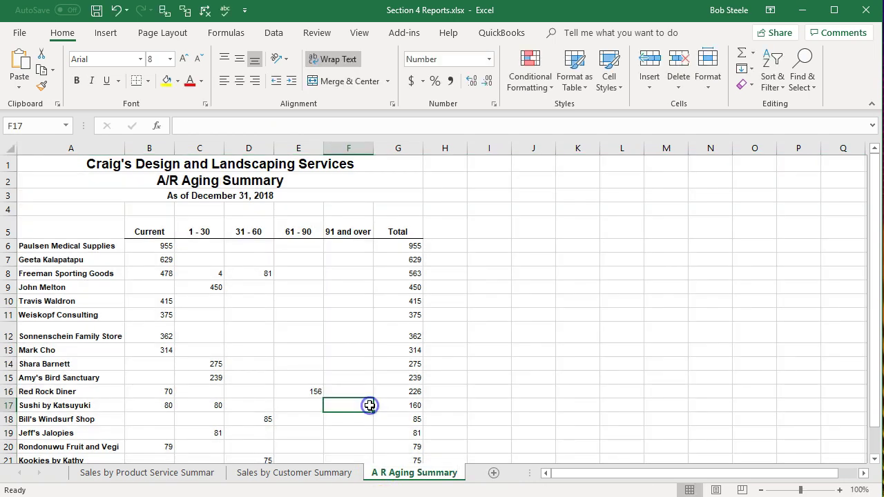
# - Look through the three report sheets of Section 4 Reports.xlsx, ending on A R Aging Summary, and save the workbook
pyautogui.click(151, 476)
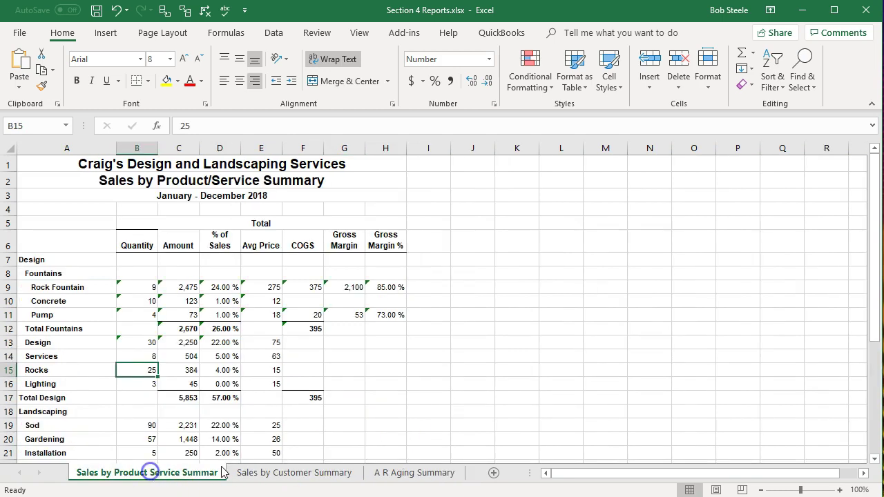
pyautogui.click(267, 473)
pyautogui.click(406, 472)
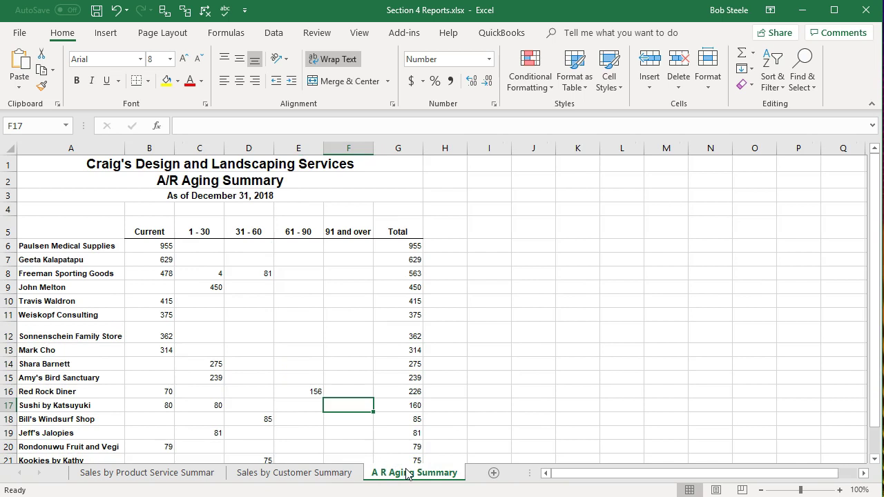
pyautogui.click(97, 9)
pyautogui.click(231, 272)
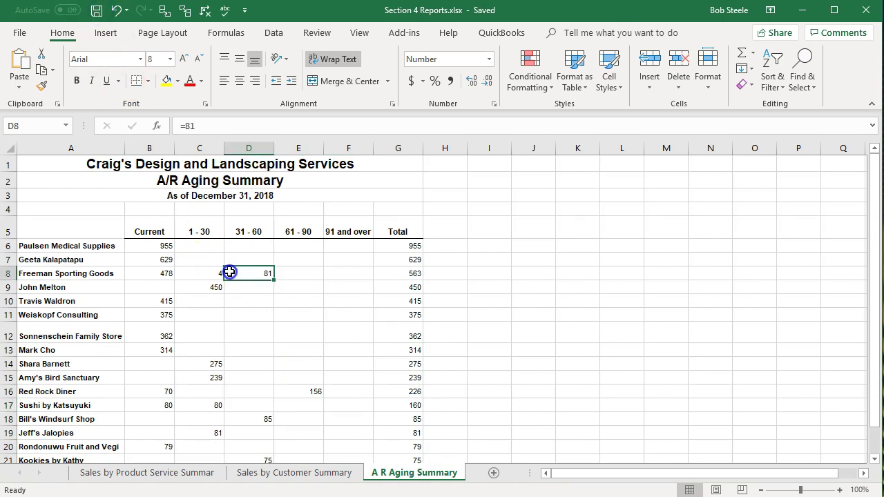
pyautogui.click(290, 284)
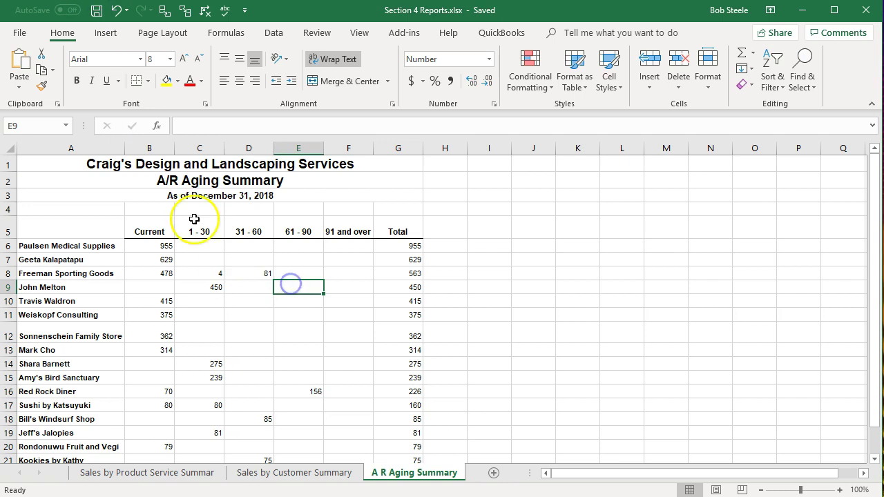
# - Preview the print output with Print Entire Workbook selected, check the pages through to the last, and return to the A R Aging Summary sheet
pyautogui.click(21, 35)
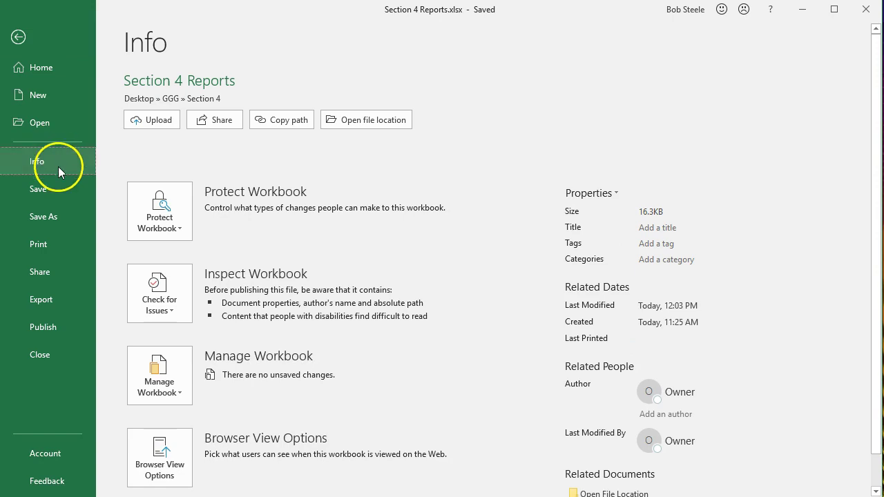
pyautogui.click(55, 246)
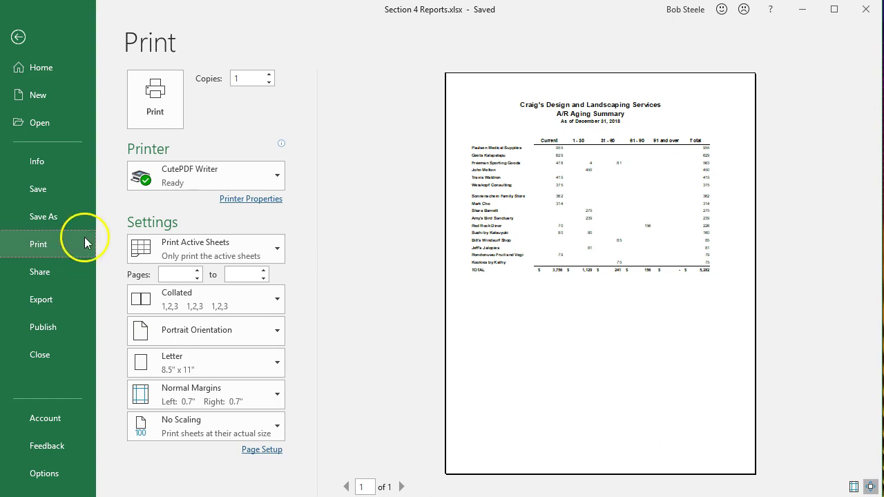
pyautogui.click(221, 255)
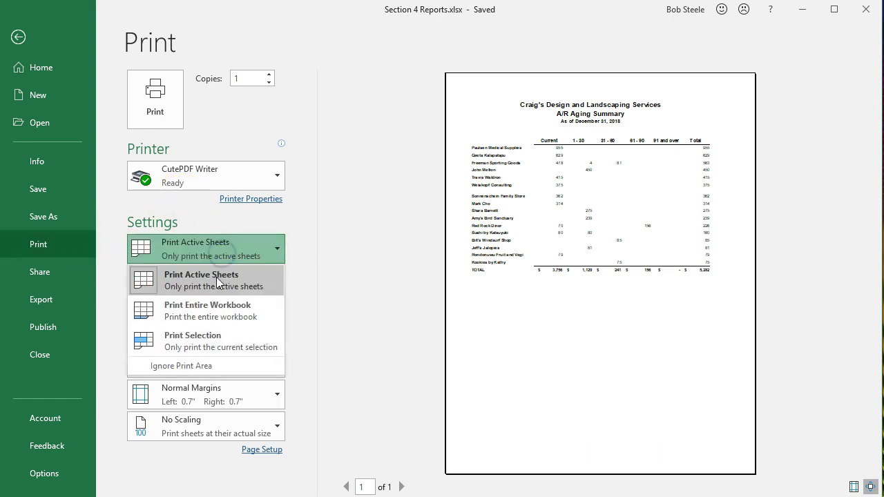
pyautogui.click(218, 314)
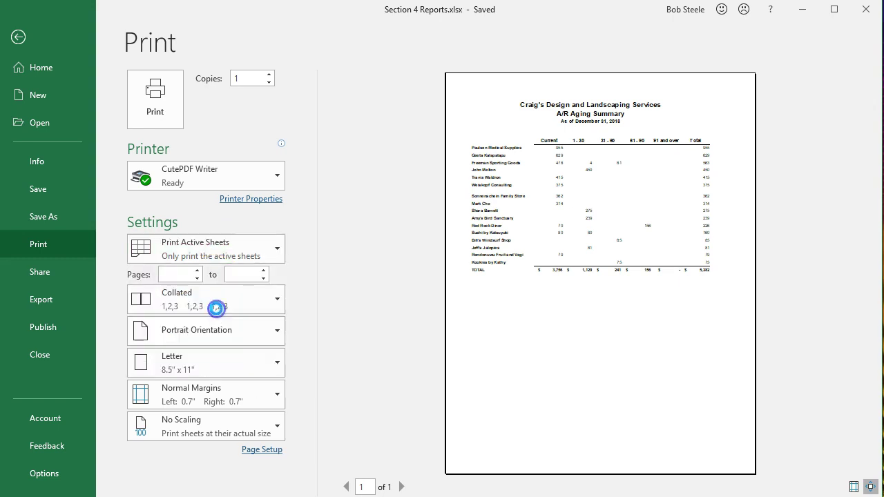
pyautogui.scroll(-2, 602, 307)
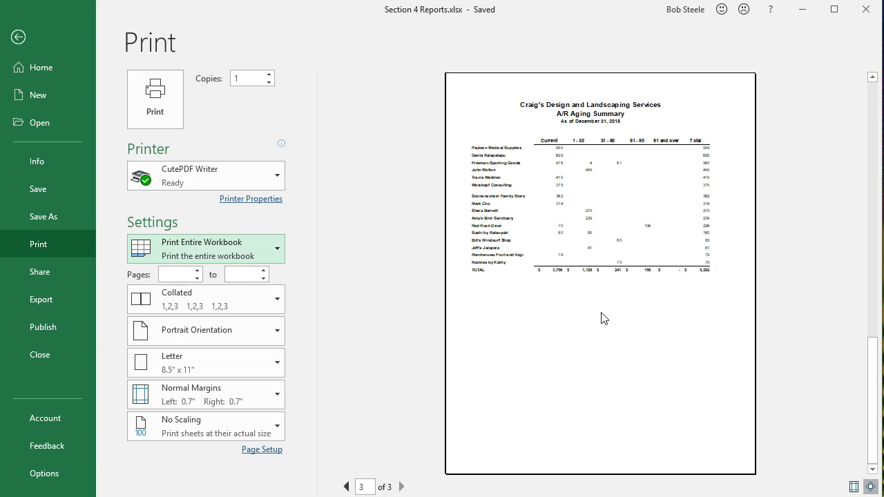
pyautogui.click(602, 318)
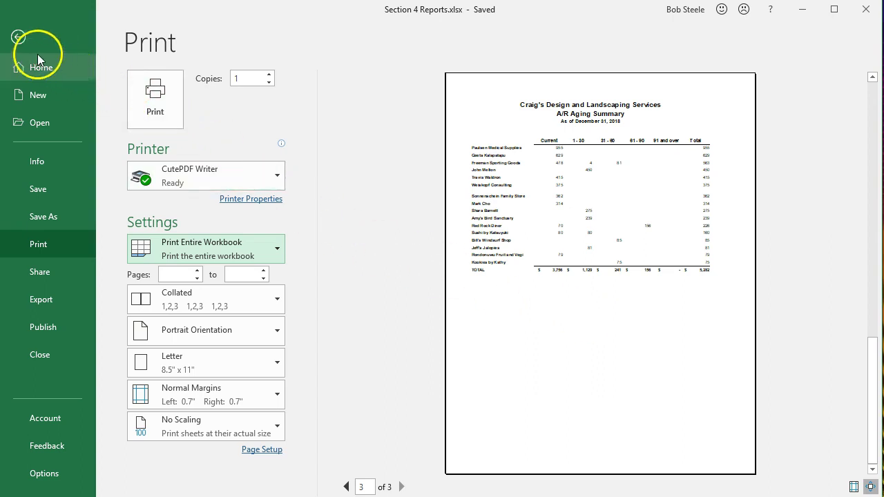
pyautogui.click(18, 37)
pyautogui.click(378, 349)
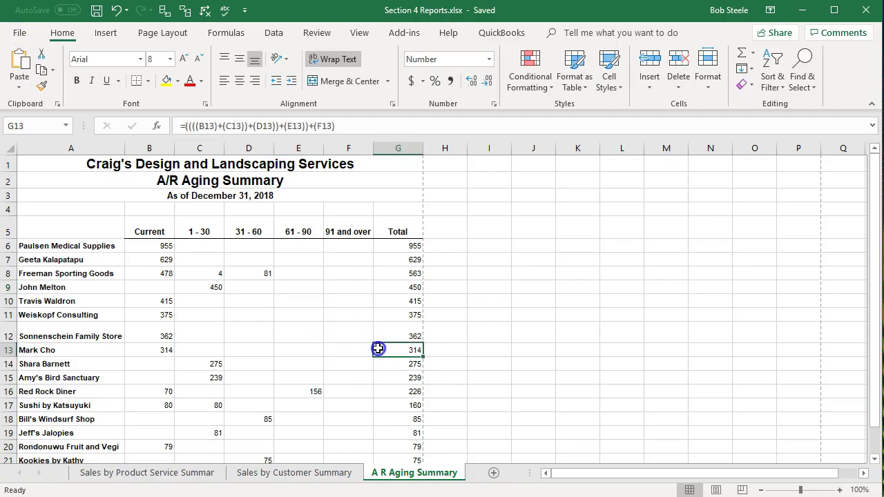